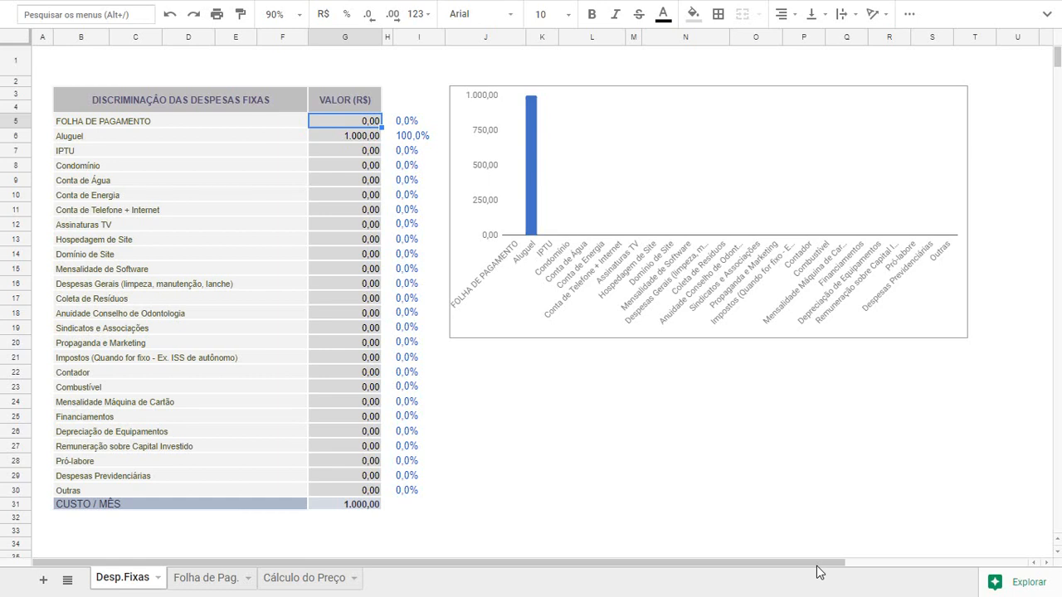
pyautogui.press('Left')
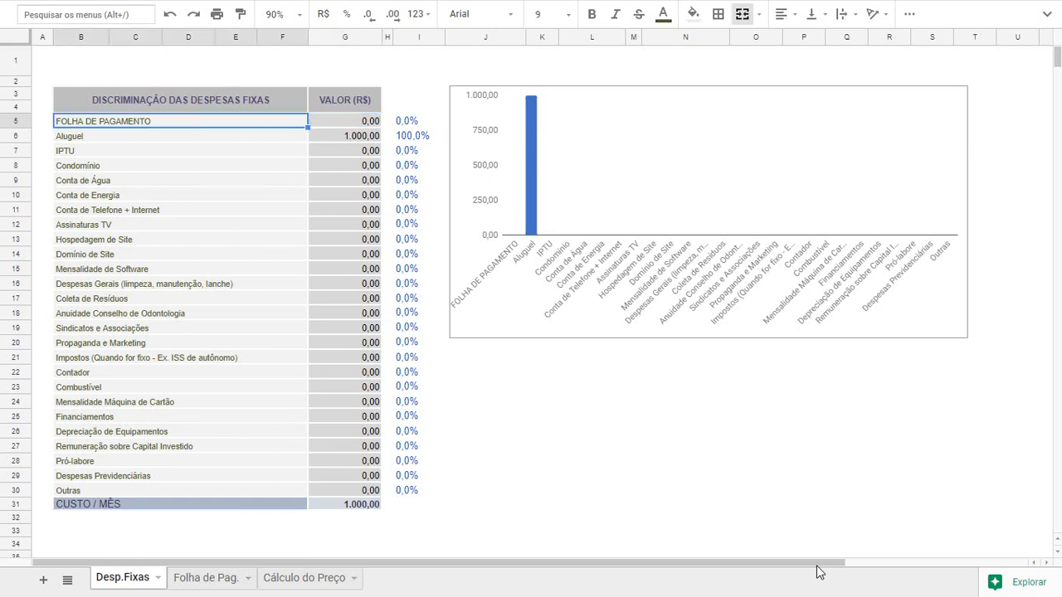
pyautogui.press('Down')
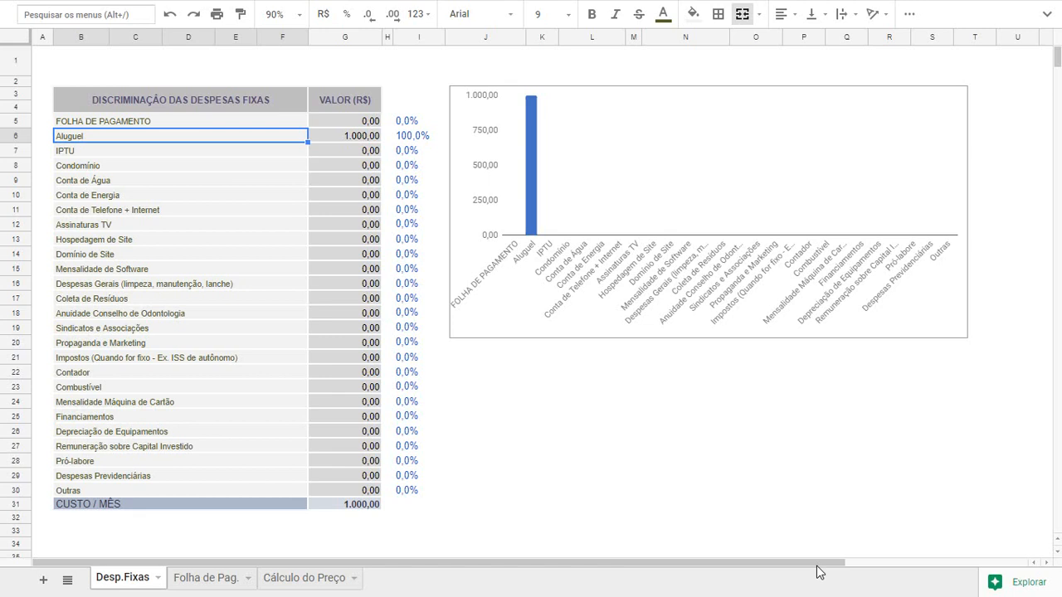
pyautogui.press('Right')
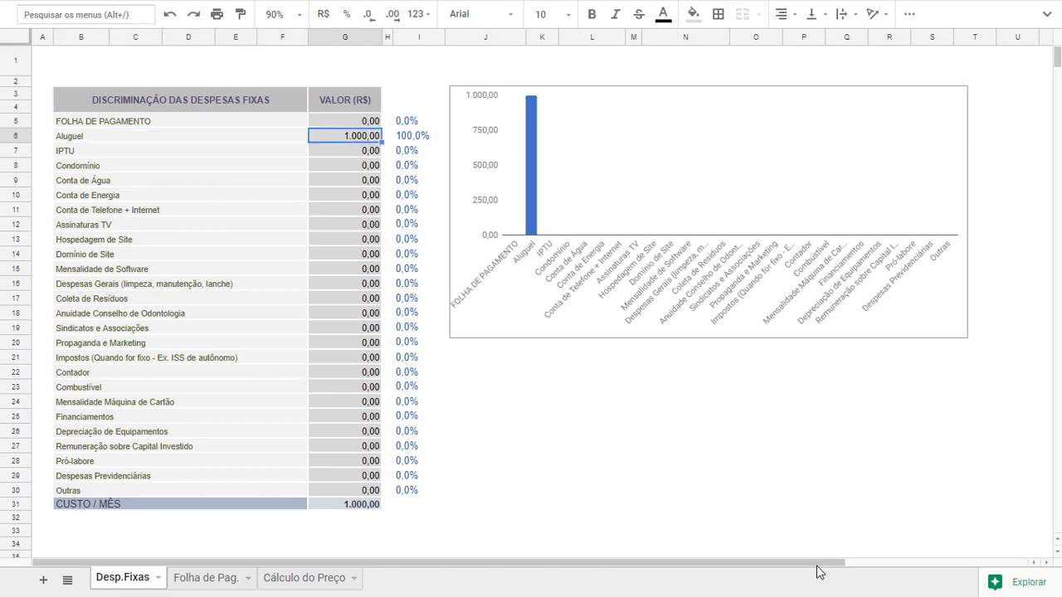
pyautogui.press('Right')
pyautogui.press('Right')
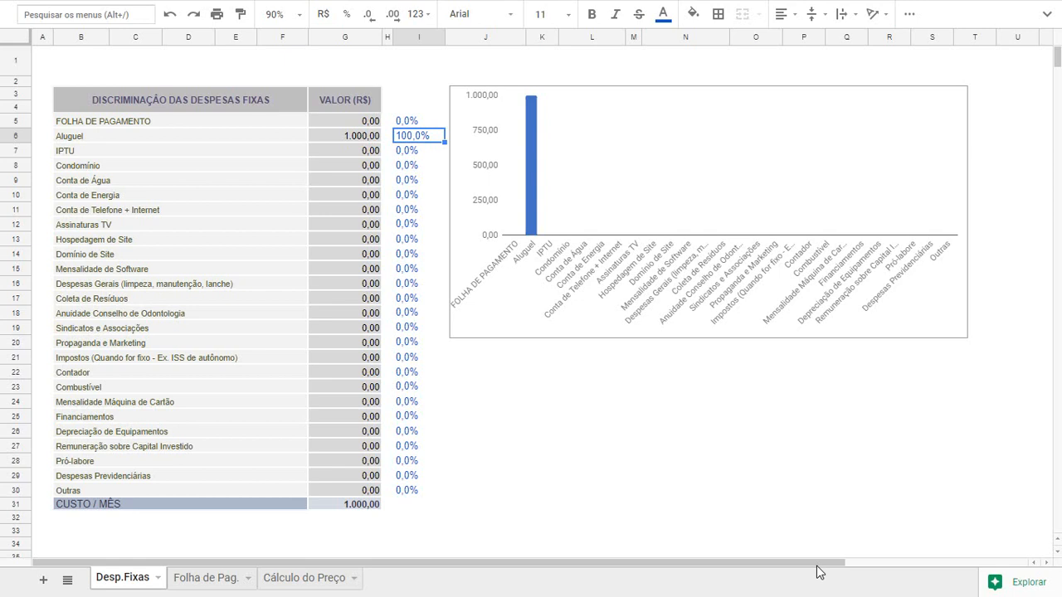
# Enter 30 as the monthly value for IPTU in the fixed expenses table
pyautogui.press('Down')
pyautogui.press('Left')
pyautogui.press('Left')
pyautogui.press('Left')
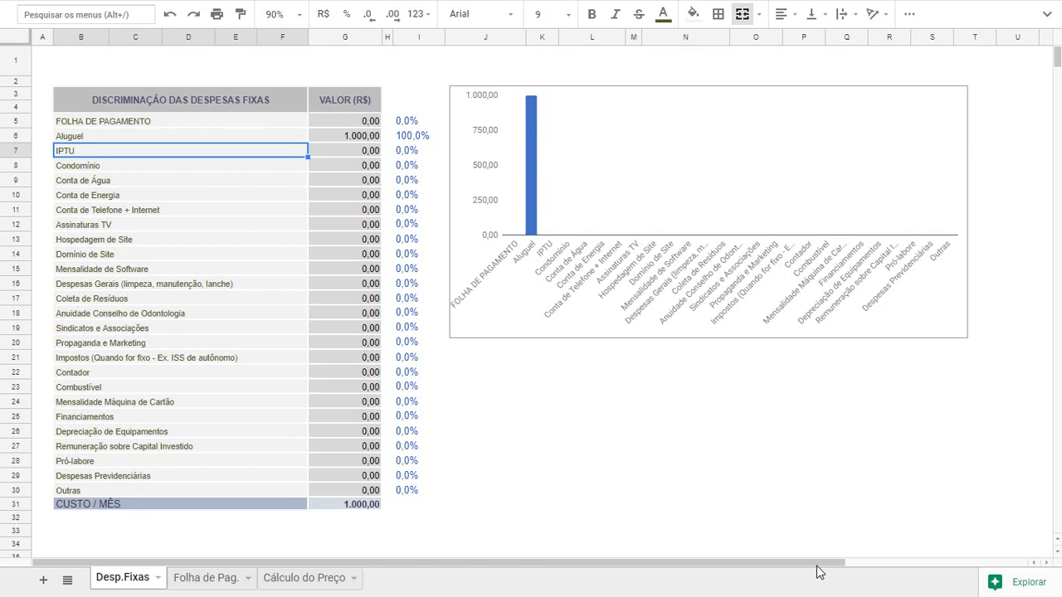
pyautogui.press('Tab')
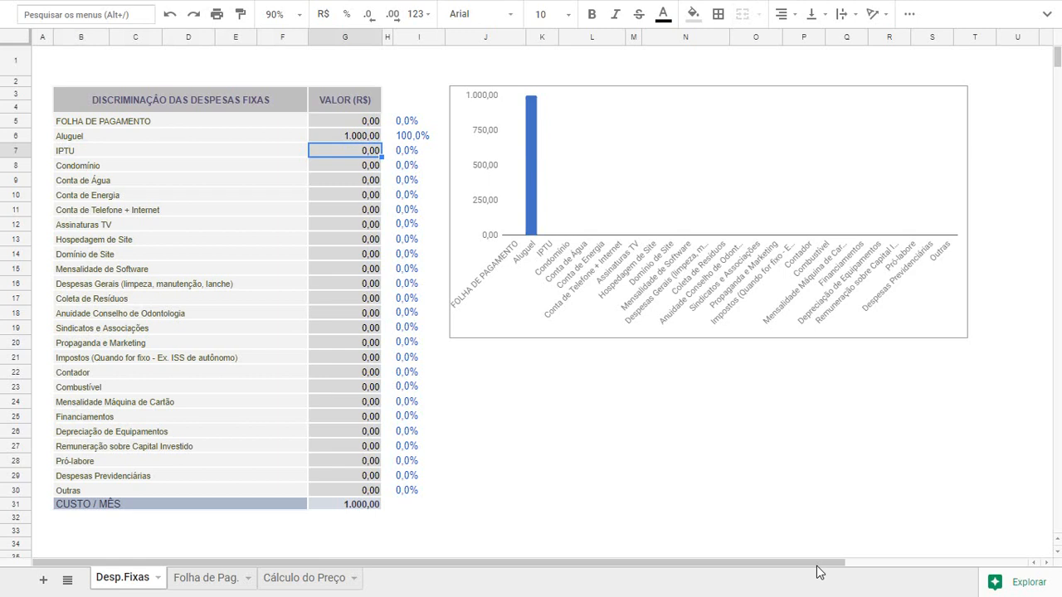
pyautogui.write('30')
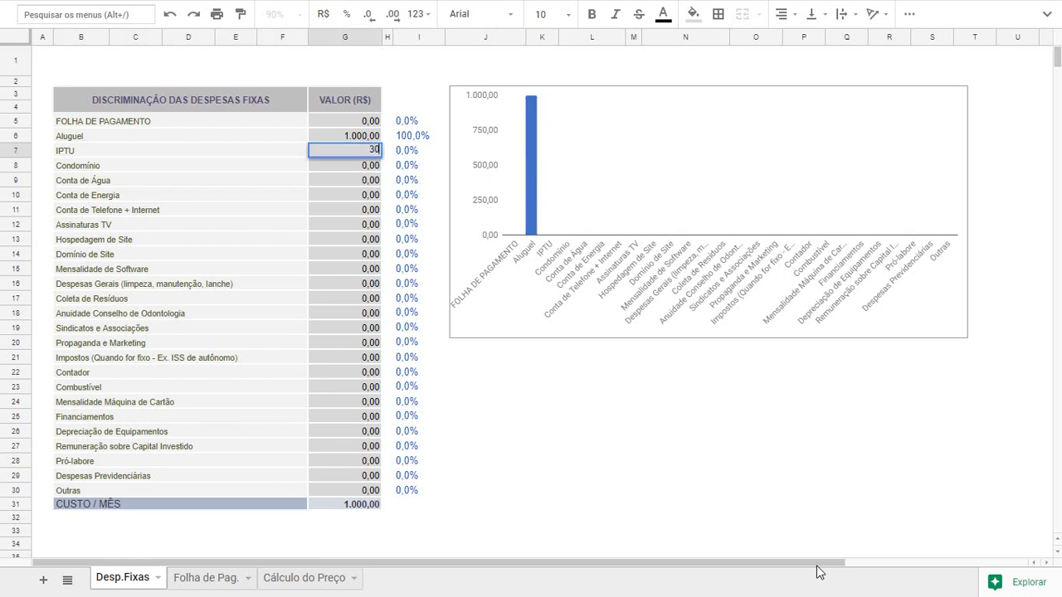
pyautogui.press('Return')
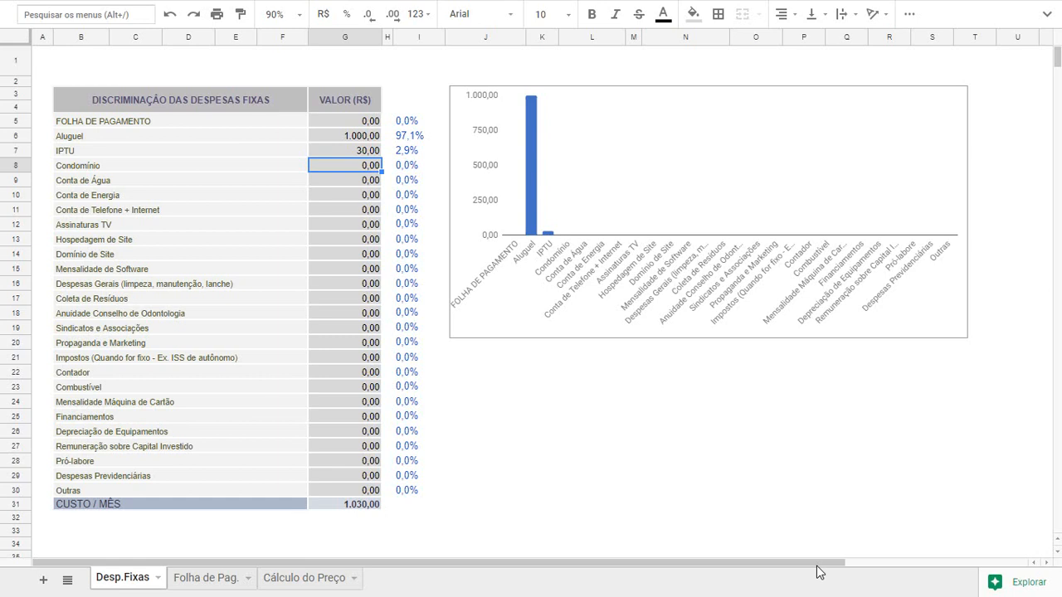
# Skip Condomínio and enter 120 as the monthly value for Conta de Água
pyautogui.press('Left')
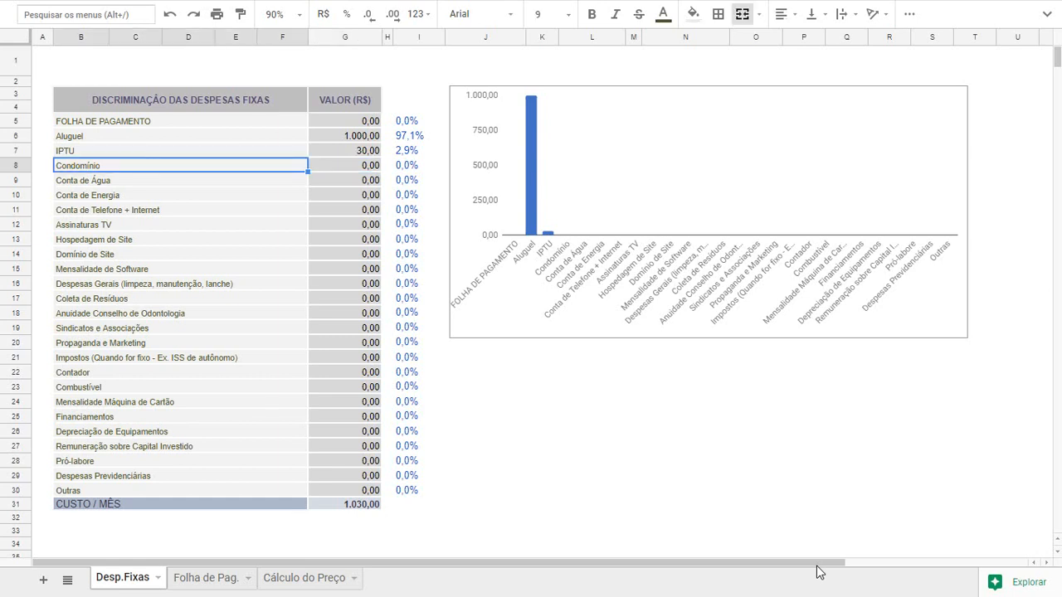
pyautogui.press('Right')
pyautogui.press('Down')
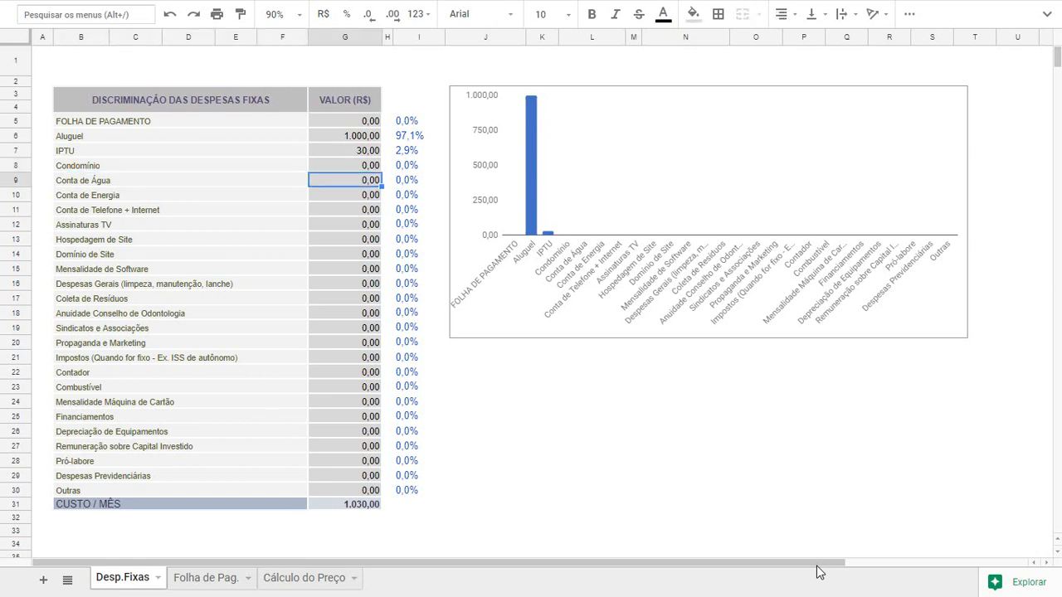
pyautogui.press('Left')
pyautogui.press('Right')
pyautogui.write('120')
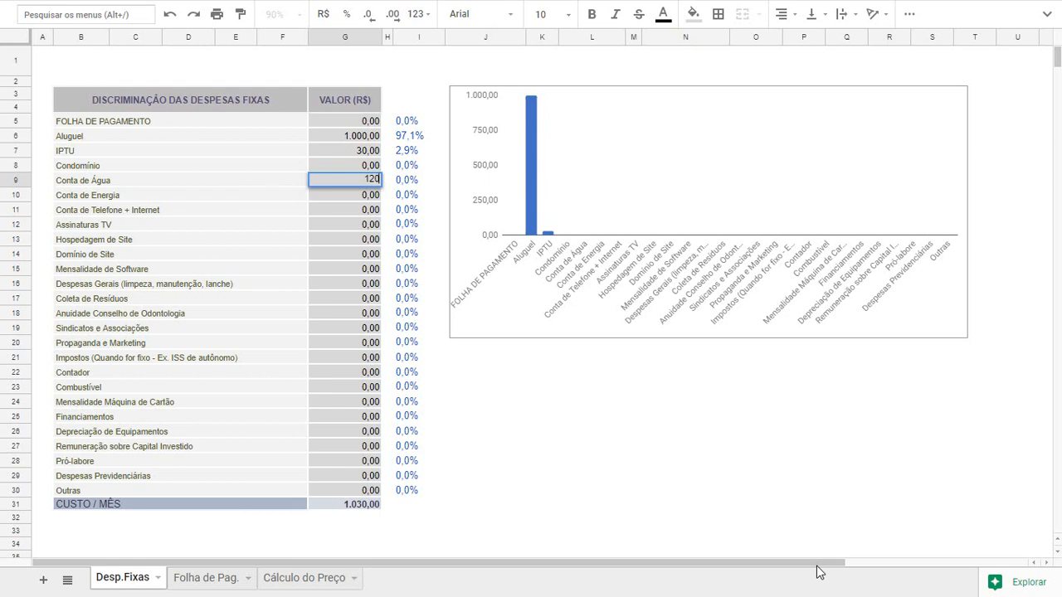
pyautogui.press('Return')
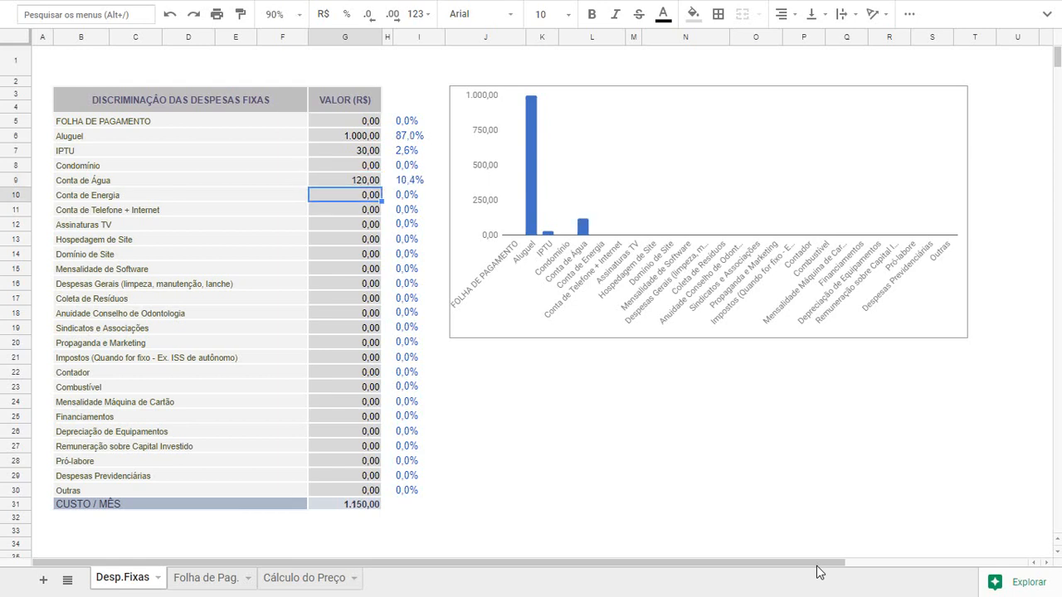
# Enter 150 for Conta de Energia and 150 for Conta de Telefone + Internet
pyautogui.write('150')
pyautogui.press('Return')
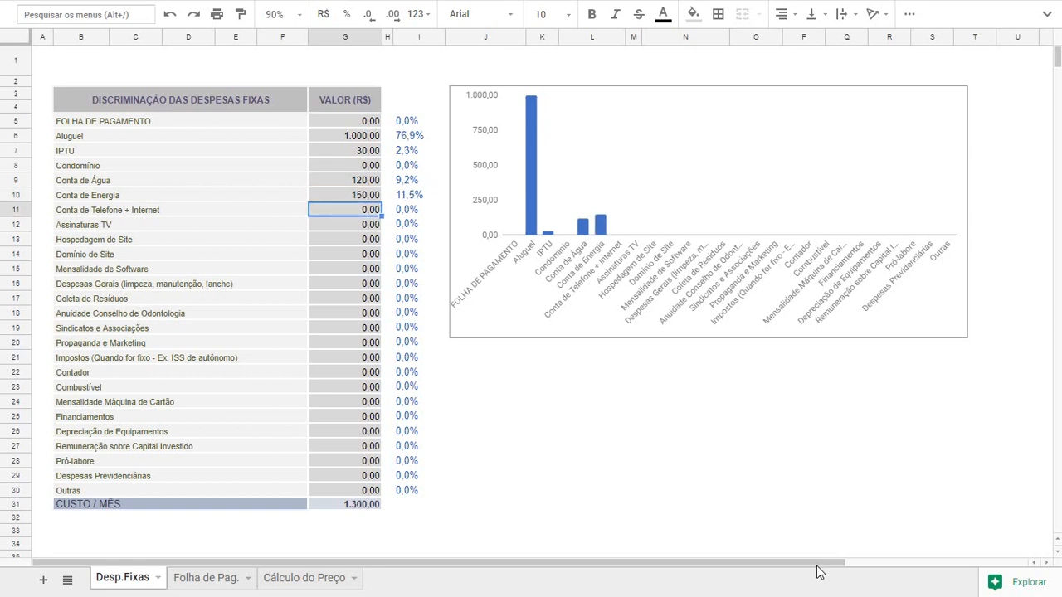
pyautogui.write('150')
pyautogui.press('Return')
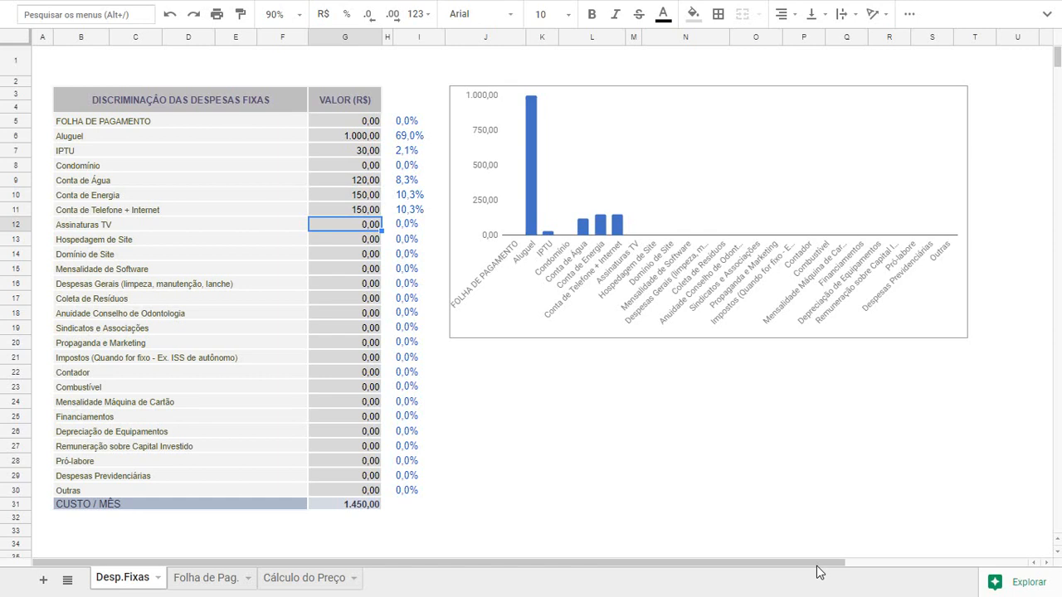
# Skip Assinaturas TV, then enter 25 for Hospedagem de Site and 5 for Domínio de Site
pyautogui.press('Down')
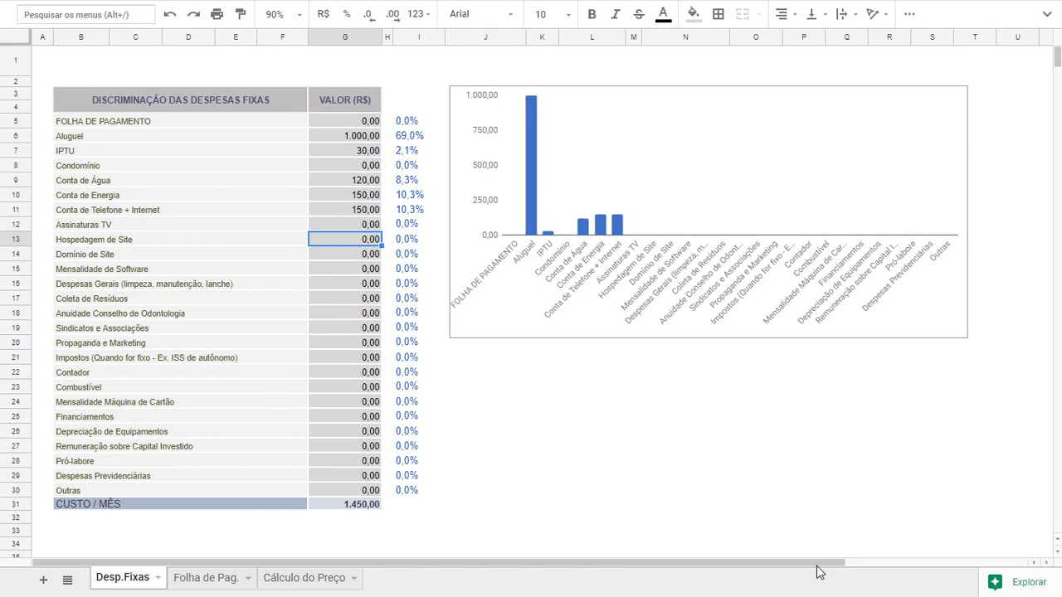
pyautogui.write('25')
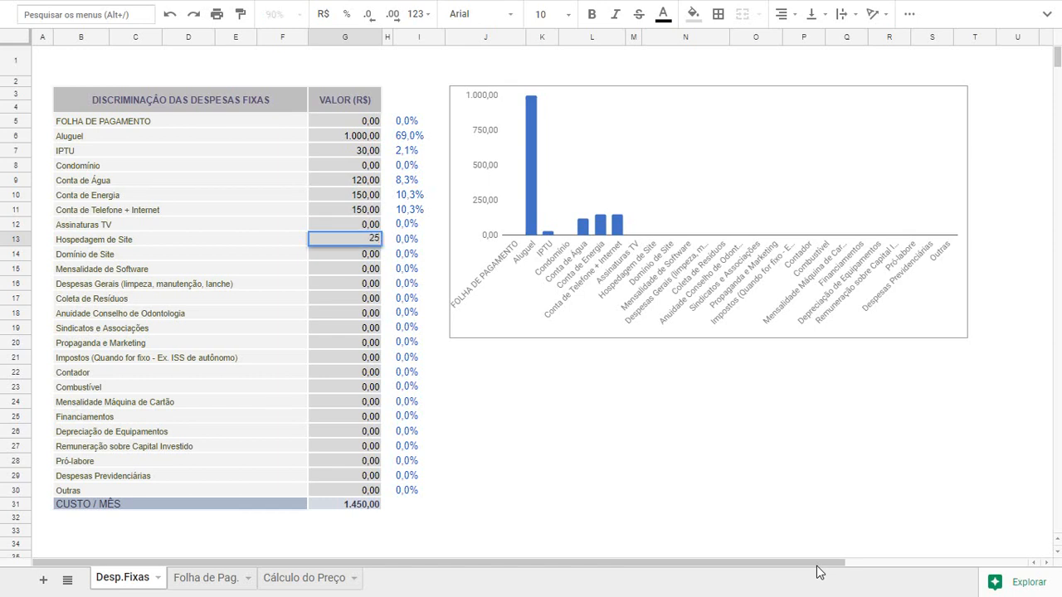
pyautogui.press('Return')
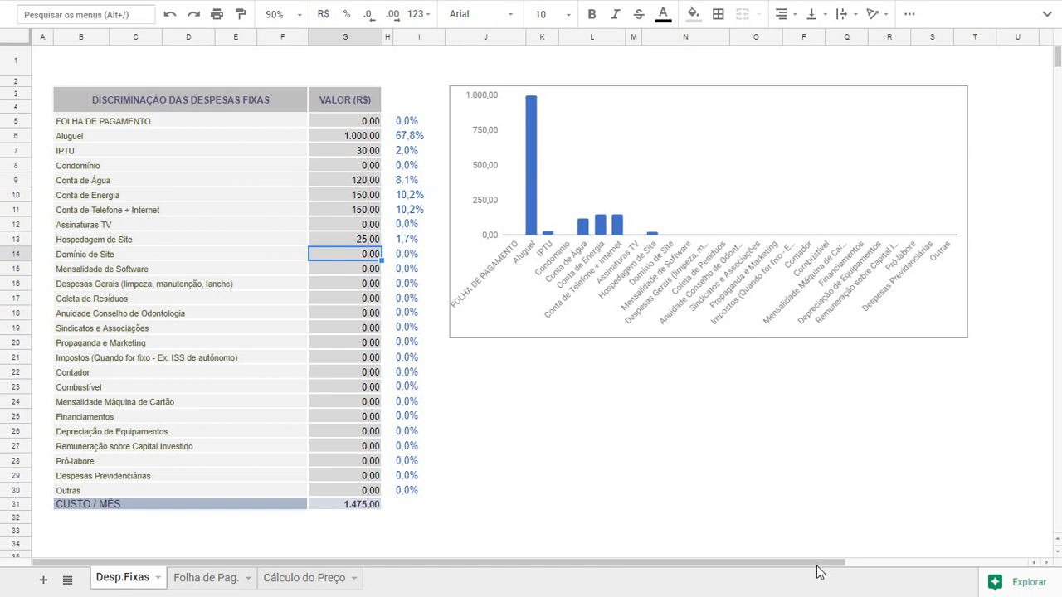
pyautogui.write('5')
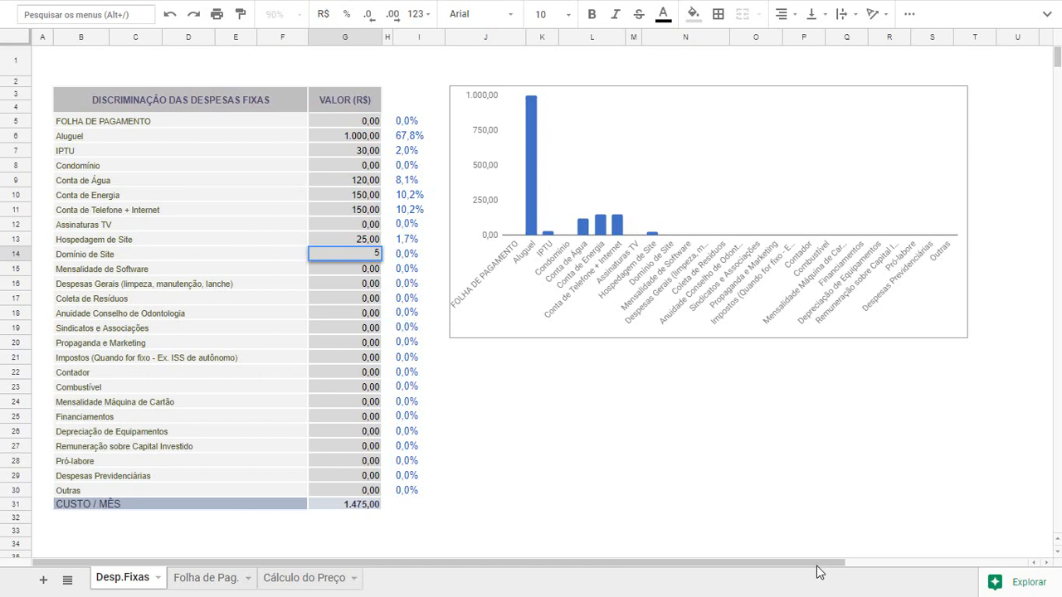
pyautogui.press('Return')
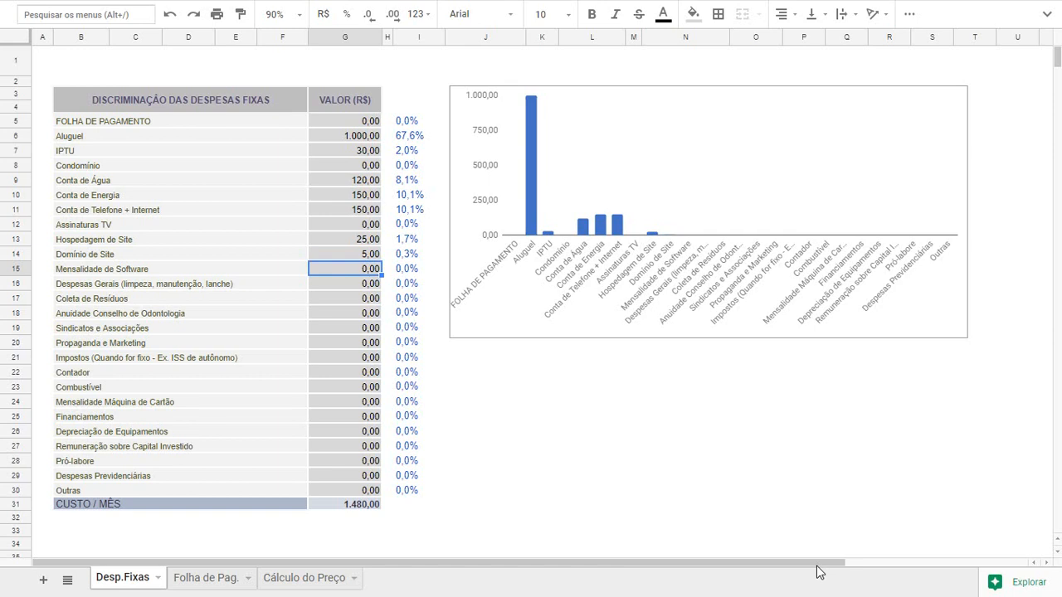
# Enter 120 for Mensalidade de Software and 30 for Despesas Gerais (limpeza, manutenção, lanche)
pyautogui.write('120')
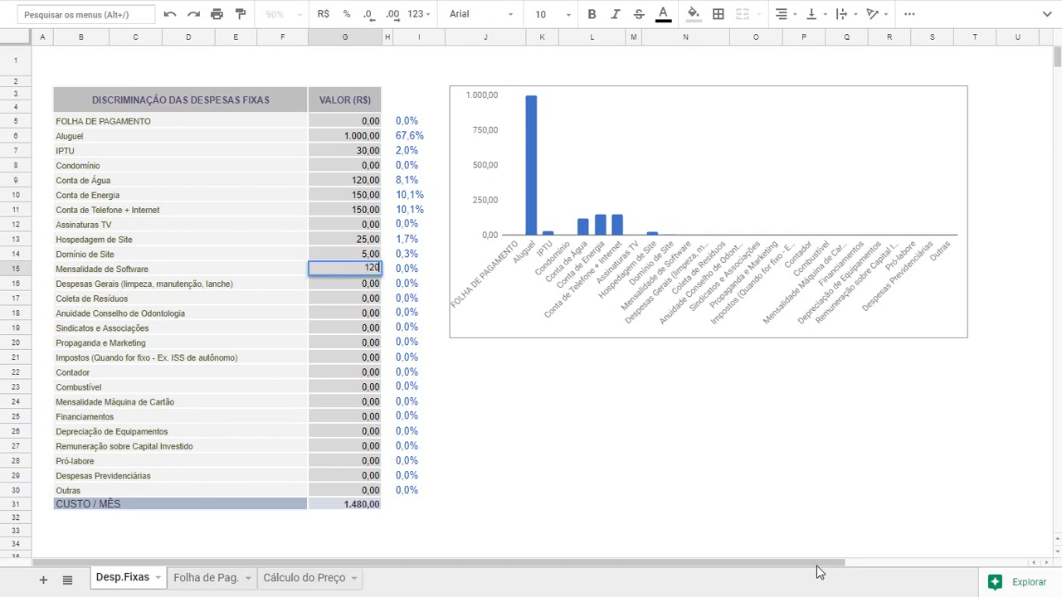
pyautogui.press('Return')
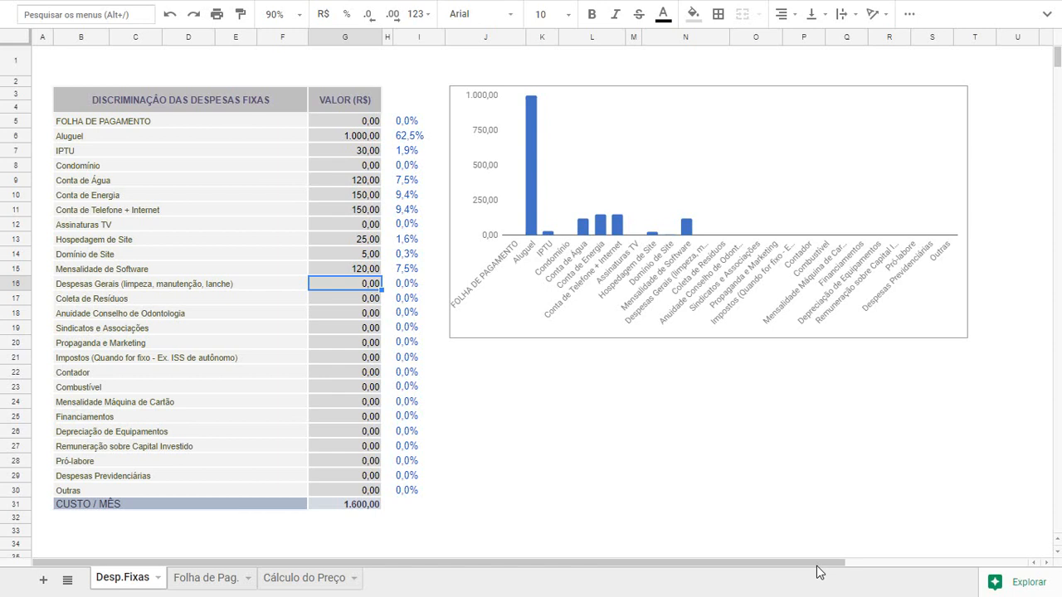
pyautogui.write('30')
pyautogui.press('Return')
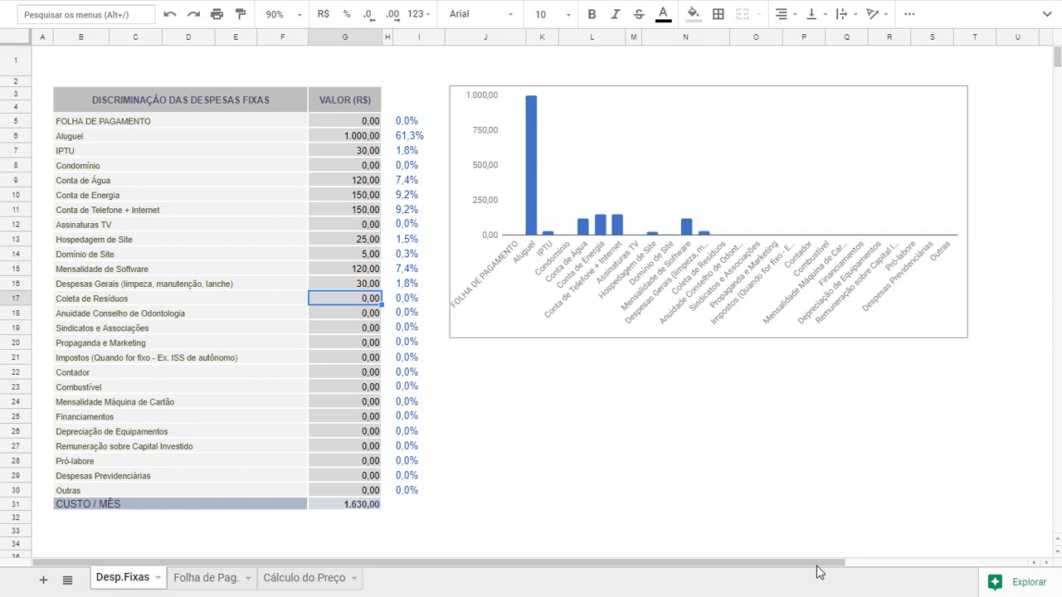
# Enter 120 for Coleta de Resíduos and 50 for Anuidade Conselho de Odontologia
pyautogui.write('120')
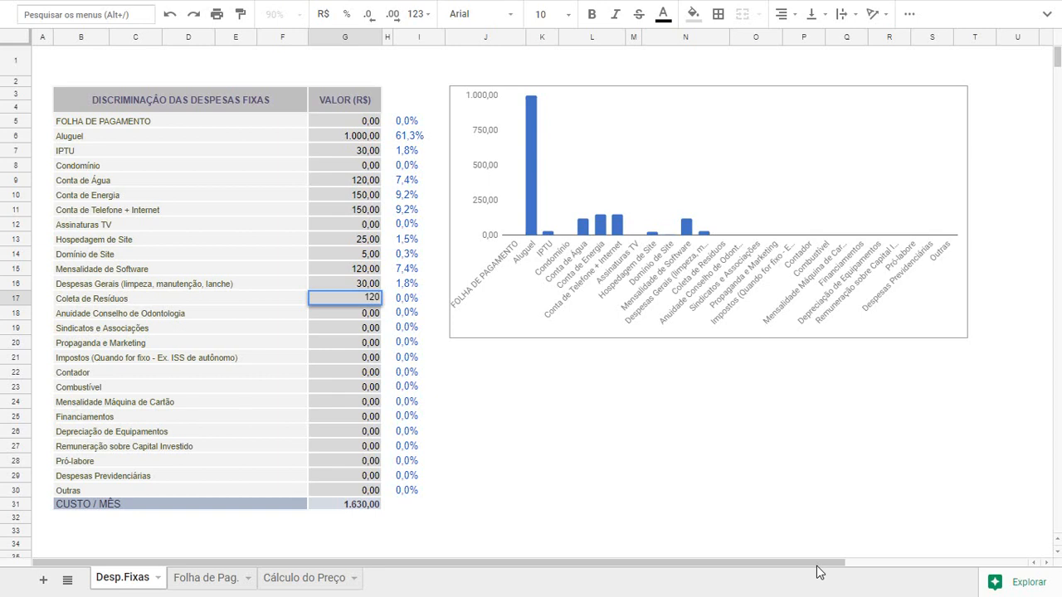
pyautogui.press('Return')
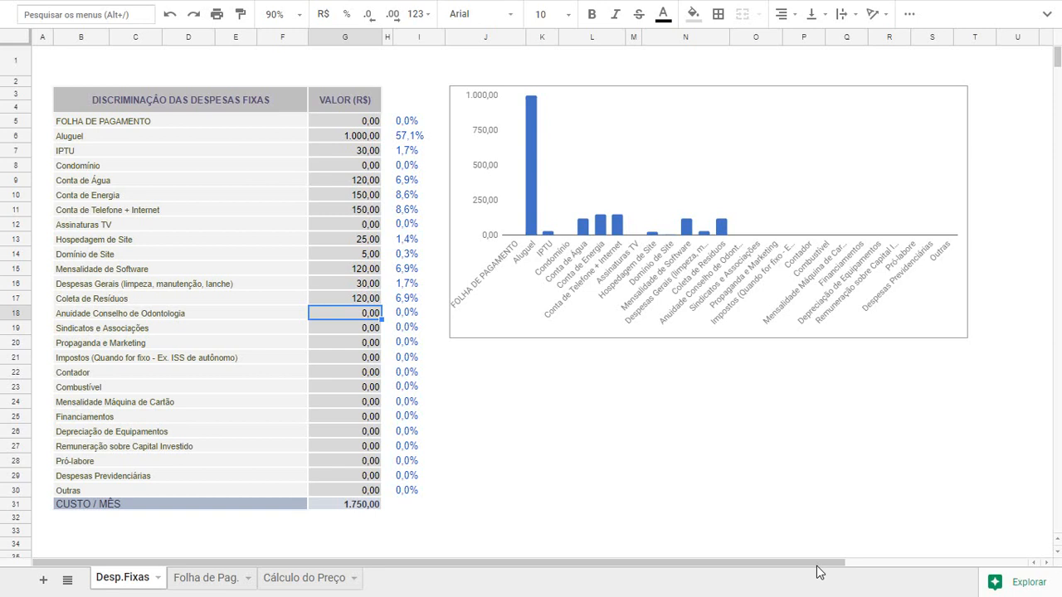
pyautogui.write('50')
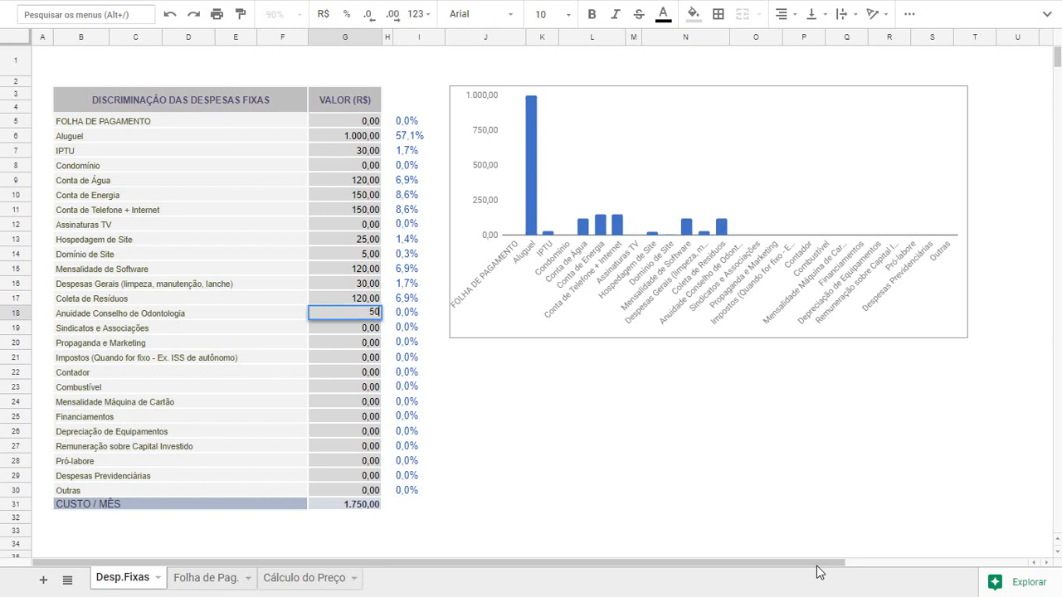
pyautogui.press('Return')
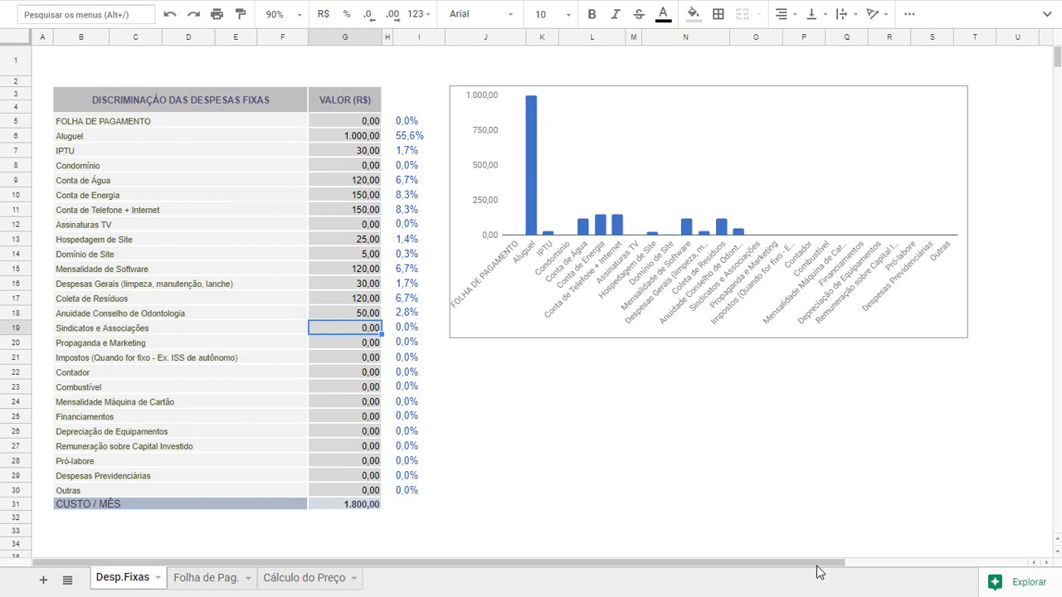
# Skip Sindicatos e Associações, and enter 200 for Propaganda e Marketing and 100 for Impostos
pyautogui.press('Down')
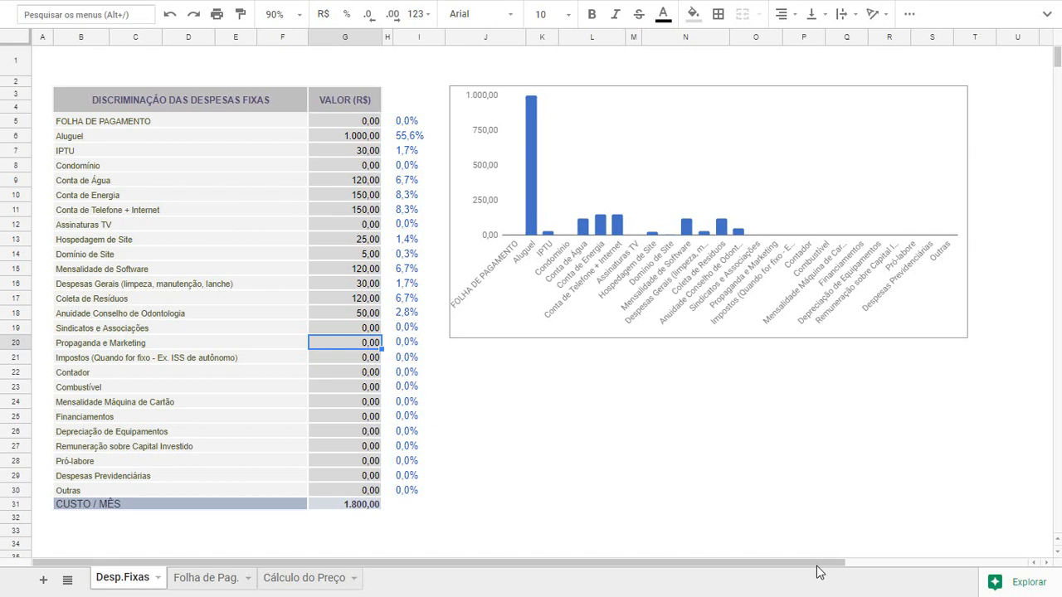
pyautogui.write('200')
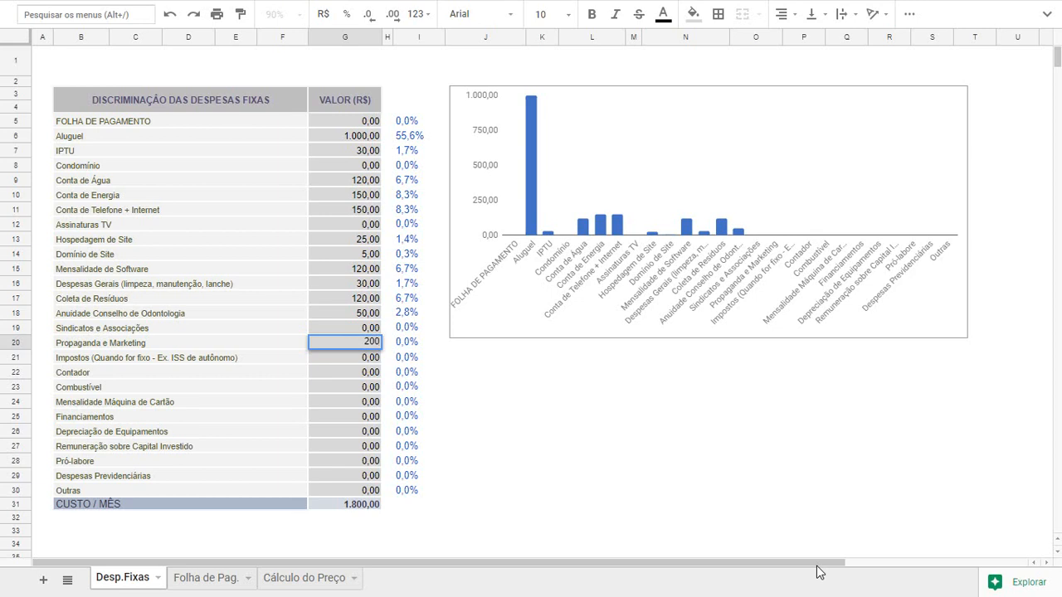
pyautogui.press('Return')
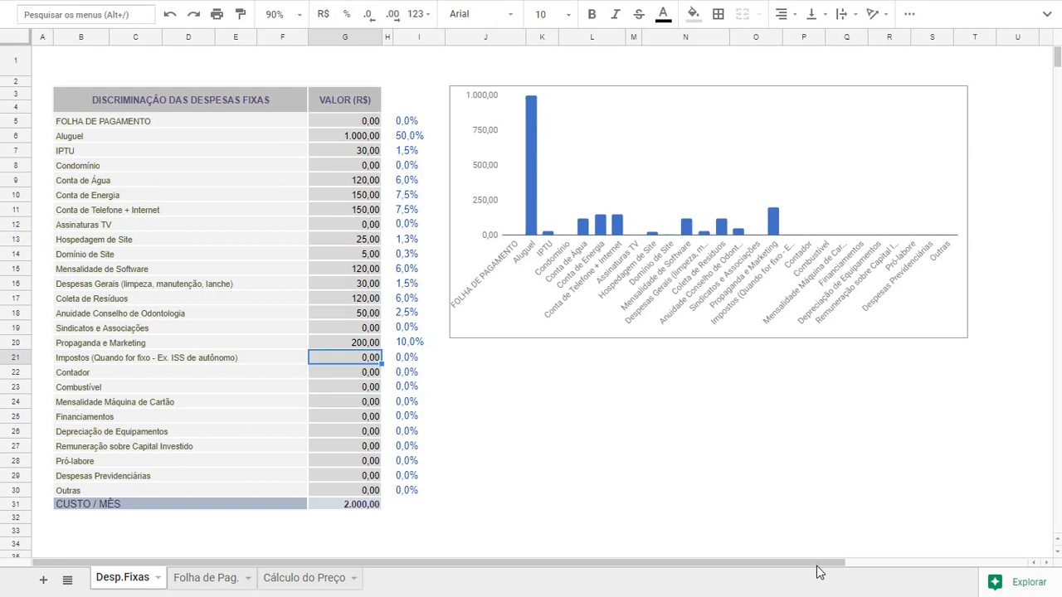
pyautogui.write('100')
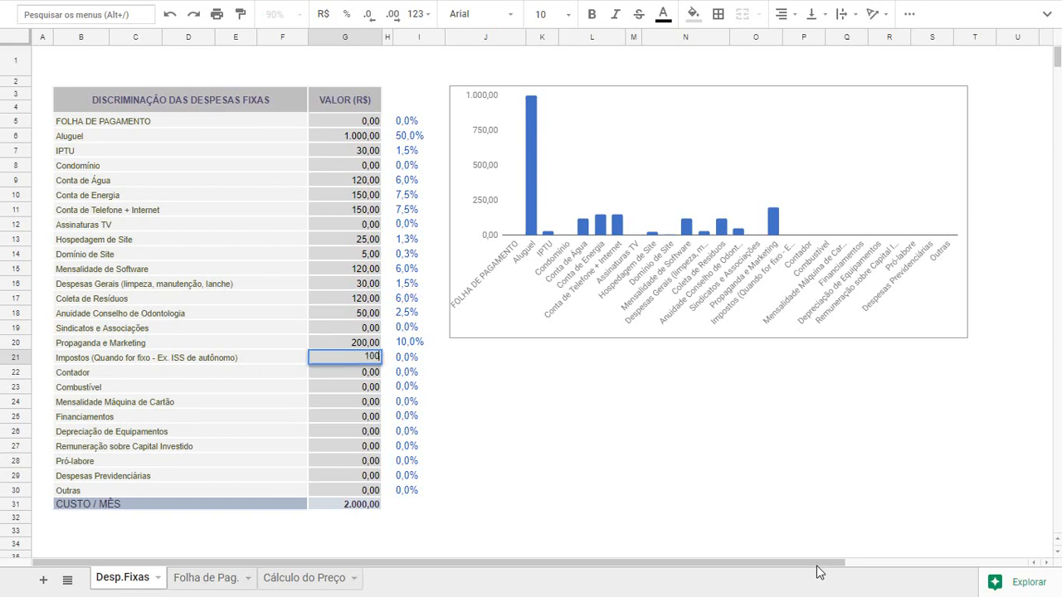
pyautogui.press('Return')
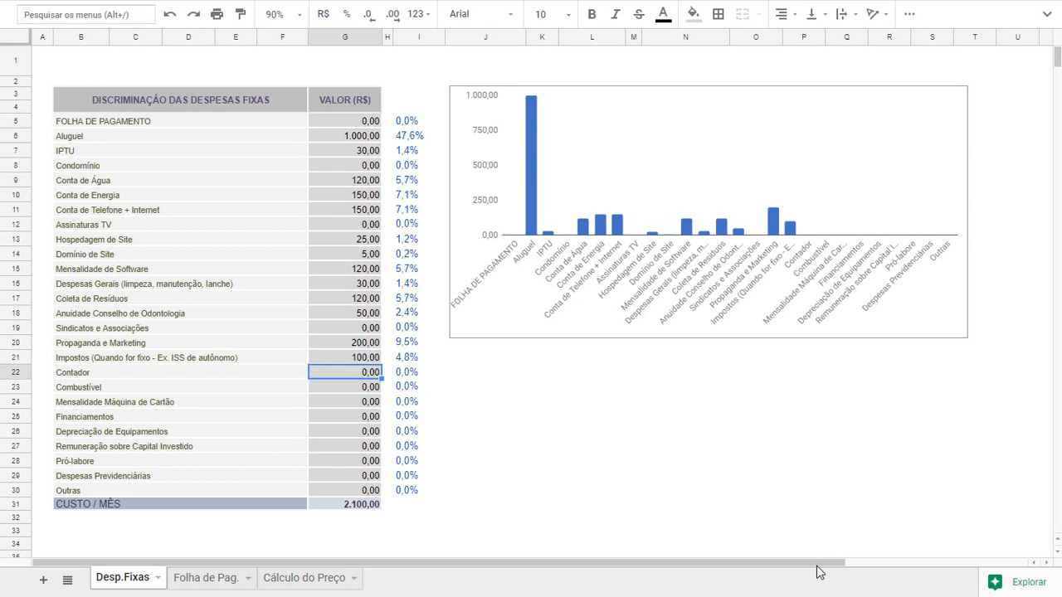
# Enter 400 for Contador and 500 for Combustível in the fixed expenses values
pyautogui.write('400')
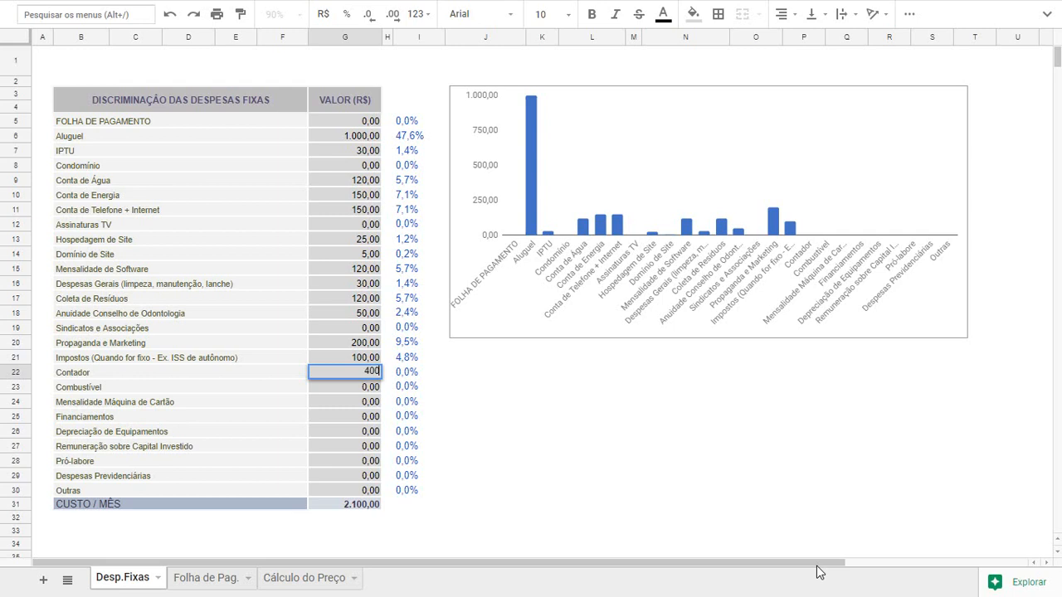
pyautogui.press('Return')
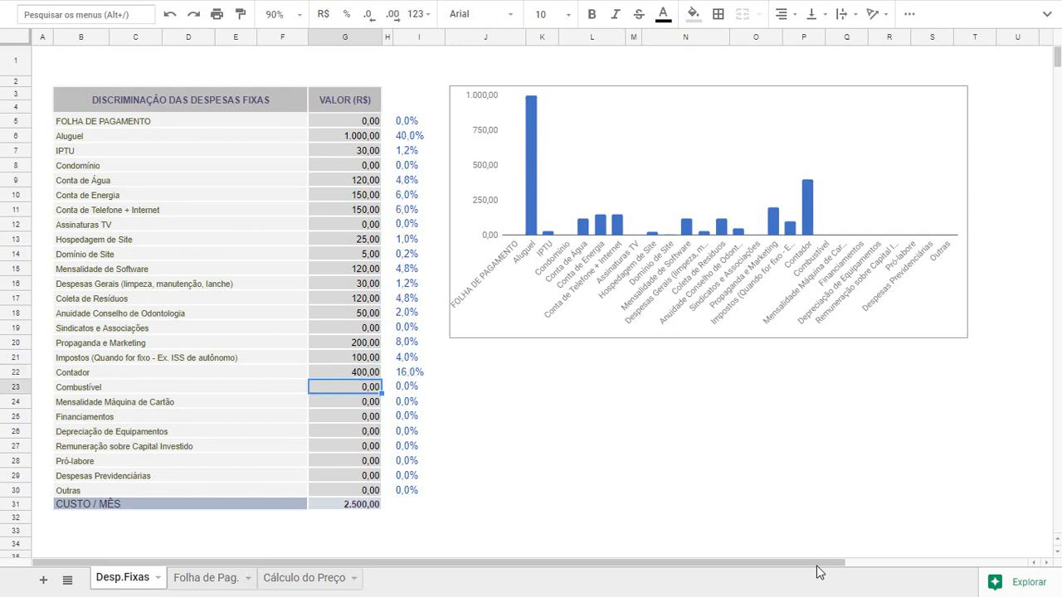
pyautogui.write('500')
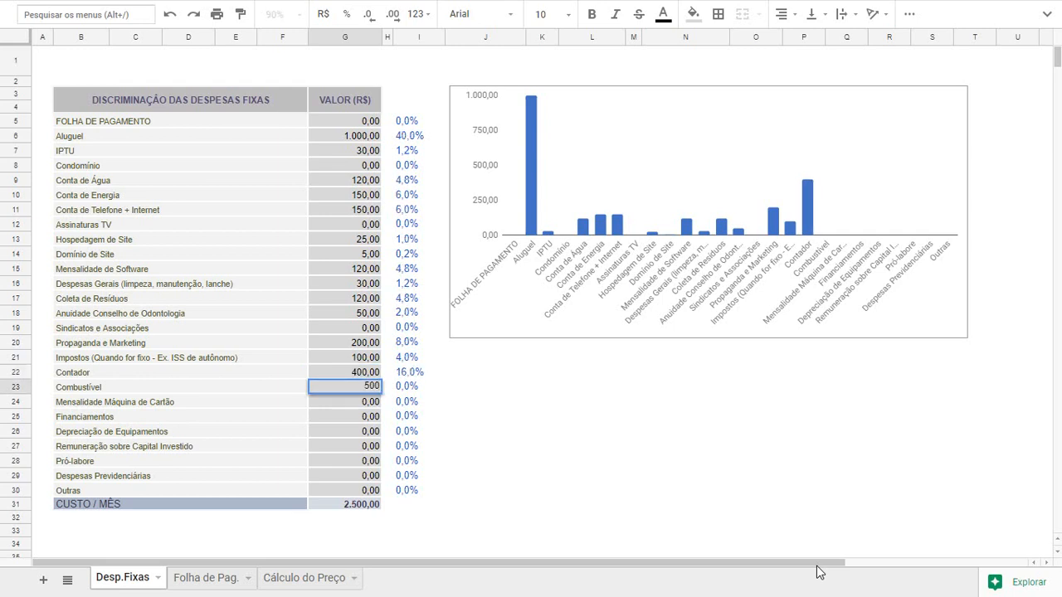
pyautogui.press('Return')
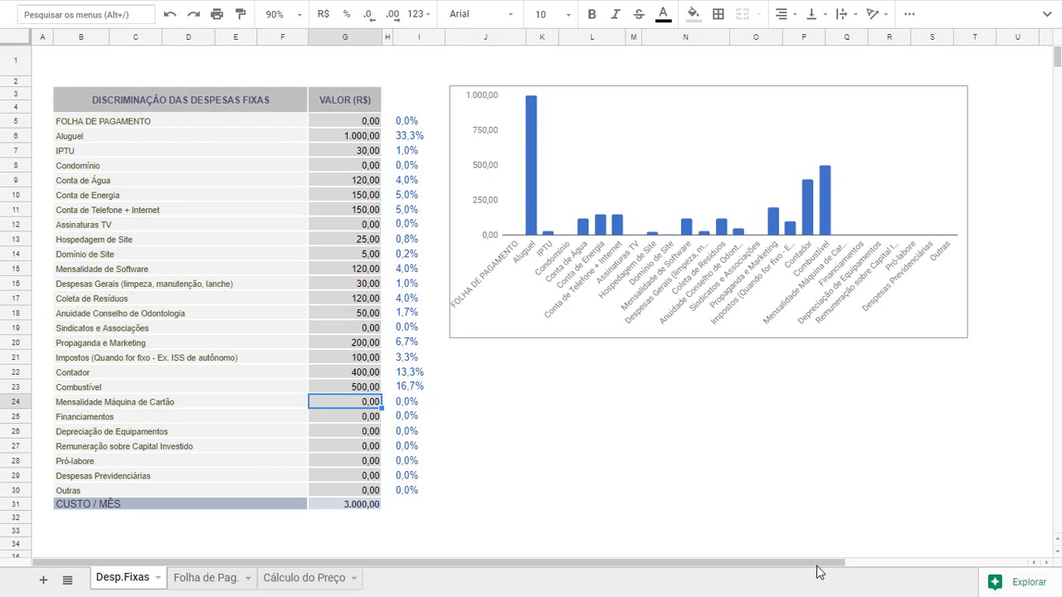
# Enter 90 for Mensalidade Máquina de Cartão and 2000 for Financiamentos in the fixed expenses values
pyautogui.write('90')
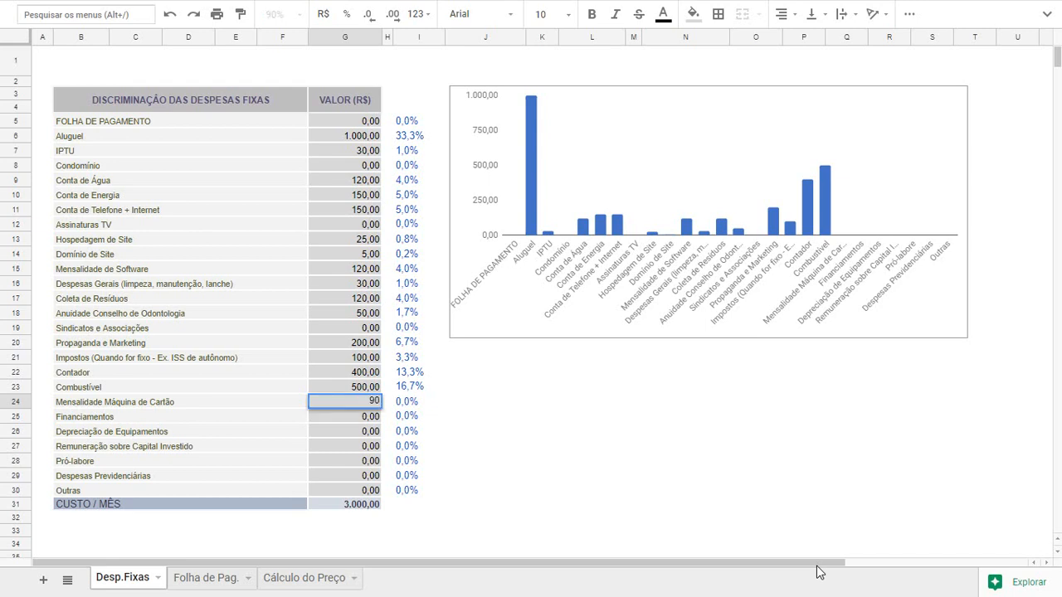
pyautogui.press('Return')
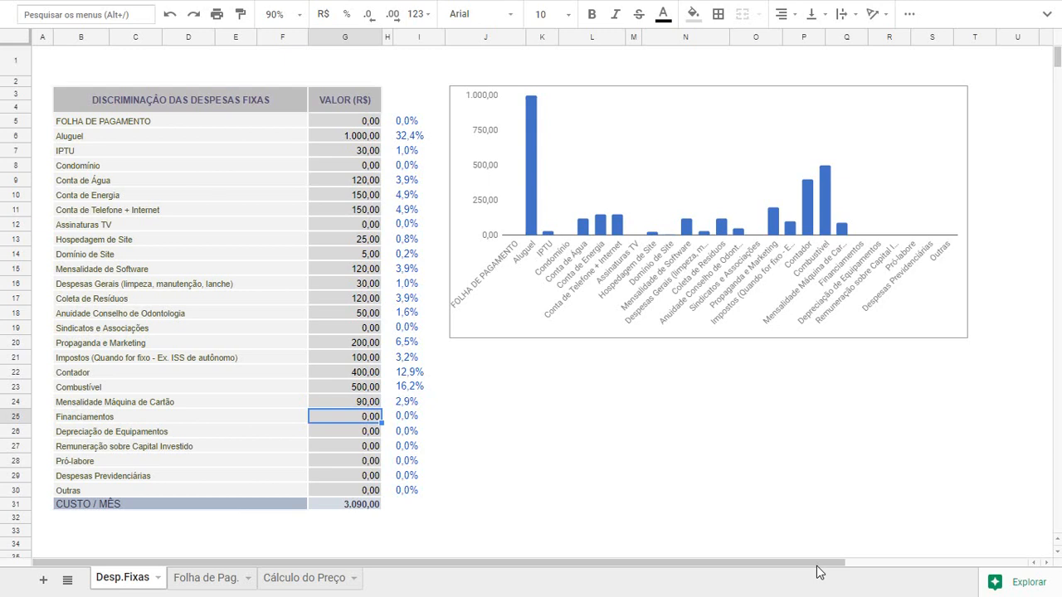
pyautogui.write('2000')
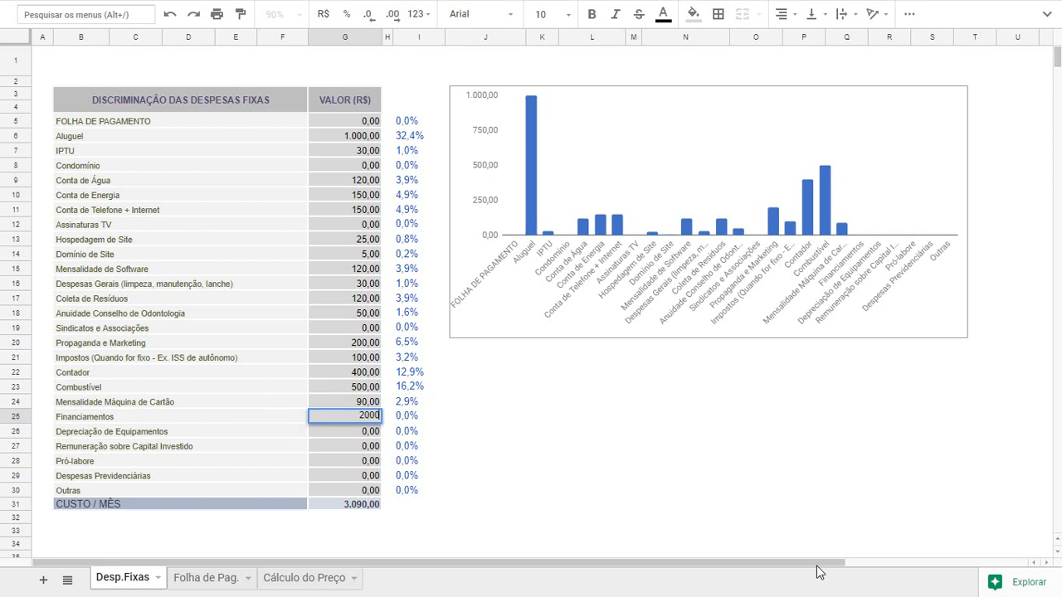
pyautogui.press('Return')
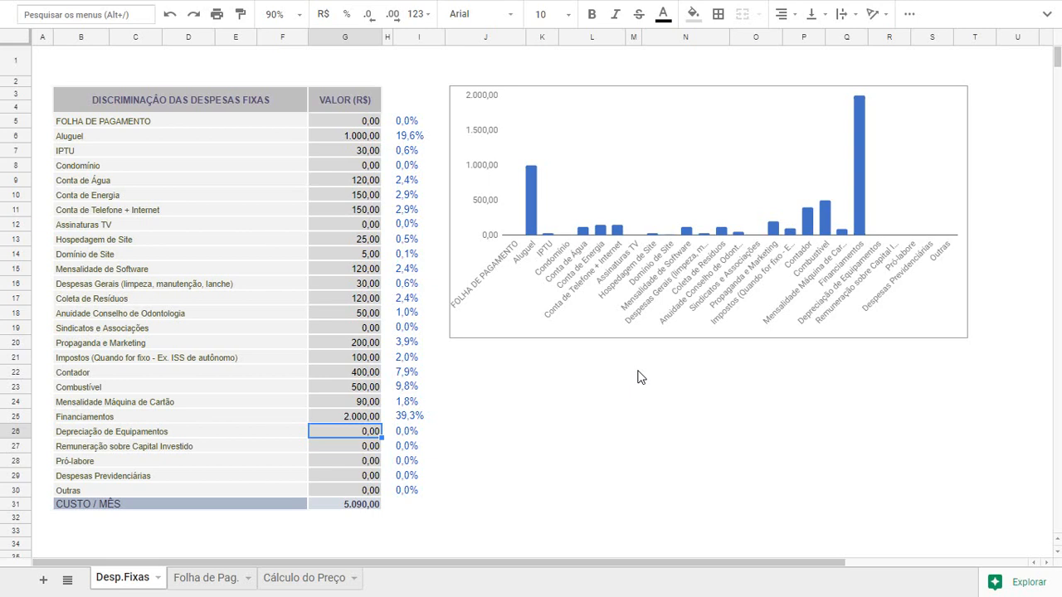
# Enter 100 for Depreciação de Equipamentos and 1000 for Remuneração sobre Capital Investido
pyautogui.write('100')
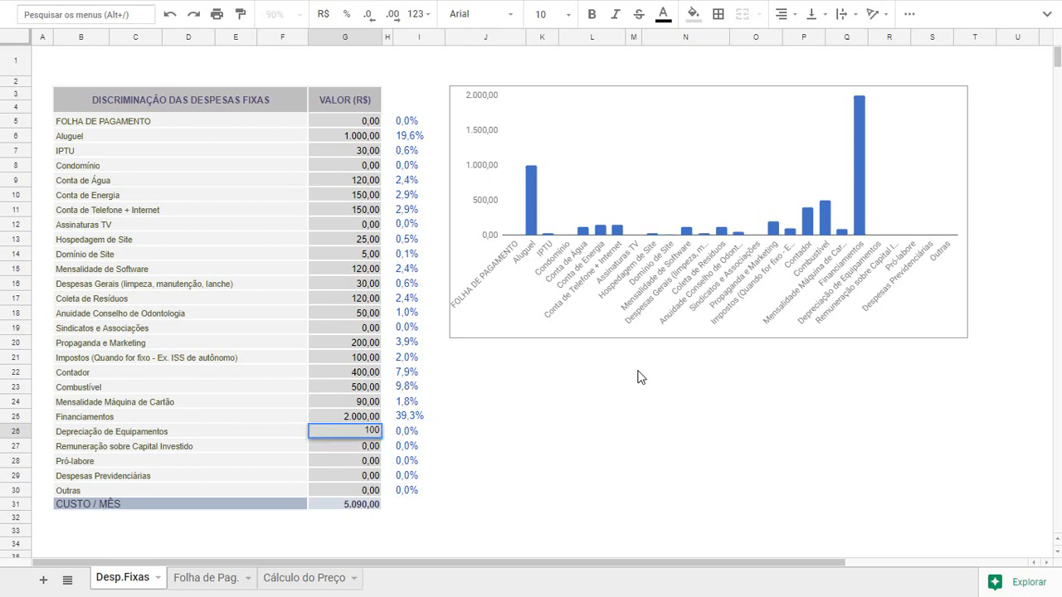
pyautogui.press('Return')
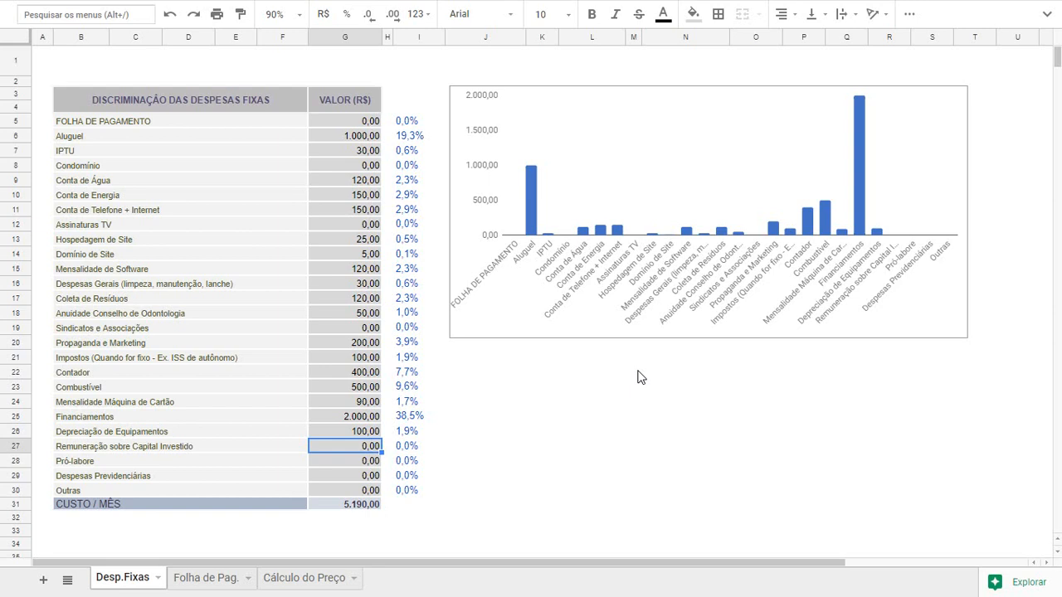
pyautogui.write('1000')
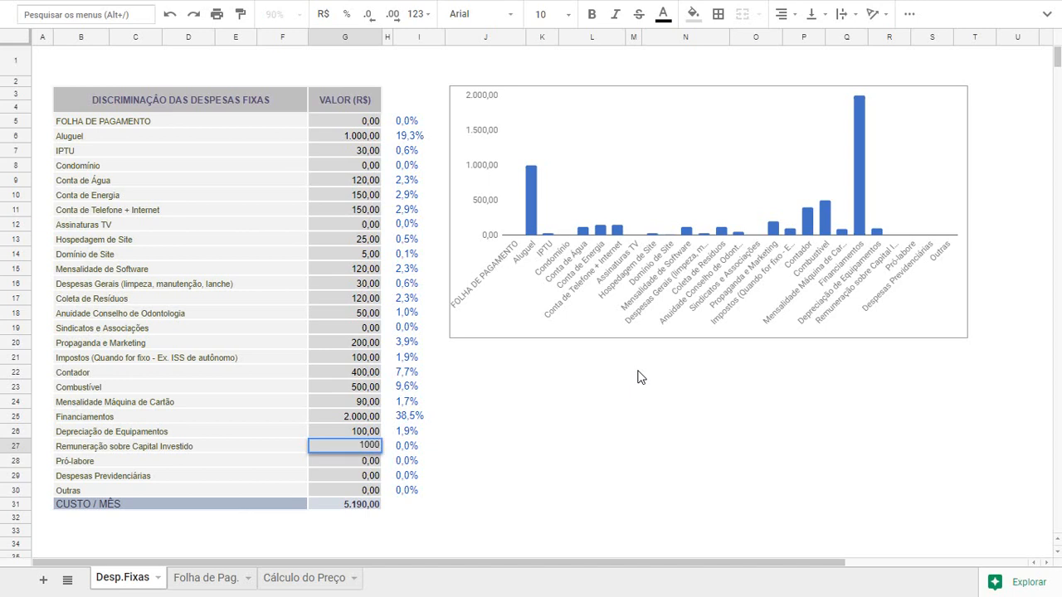
pyautogui.press('Return')
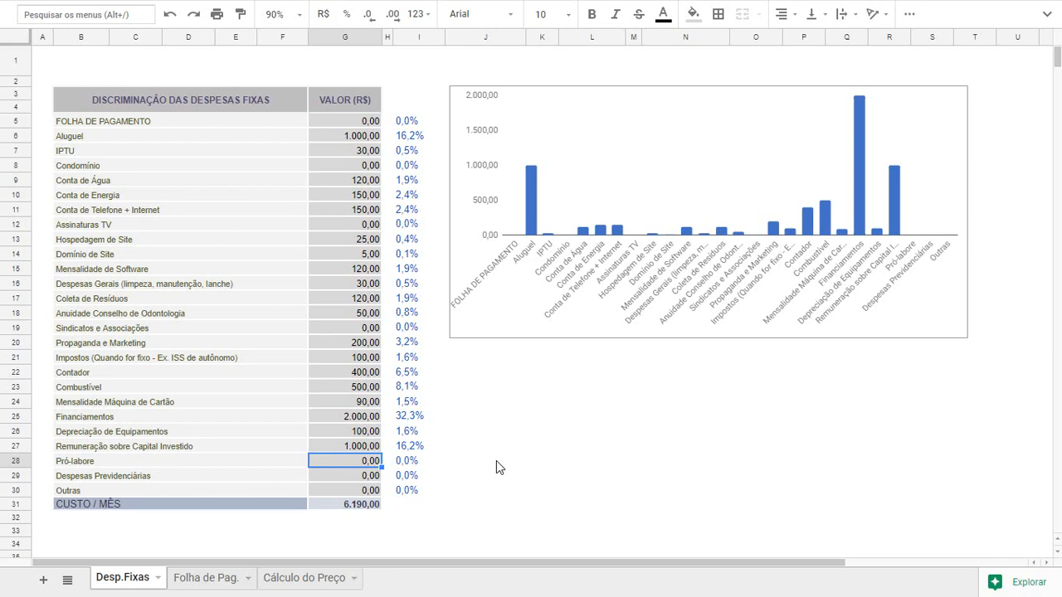
# Enter 3000 for Pró-labore and 260 for Despesas Previdenciárias
pyautogui.write('3000')
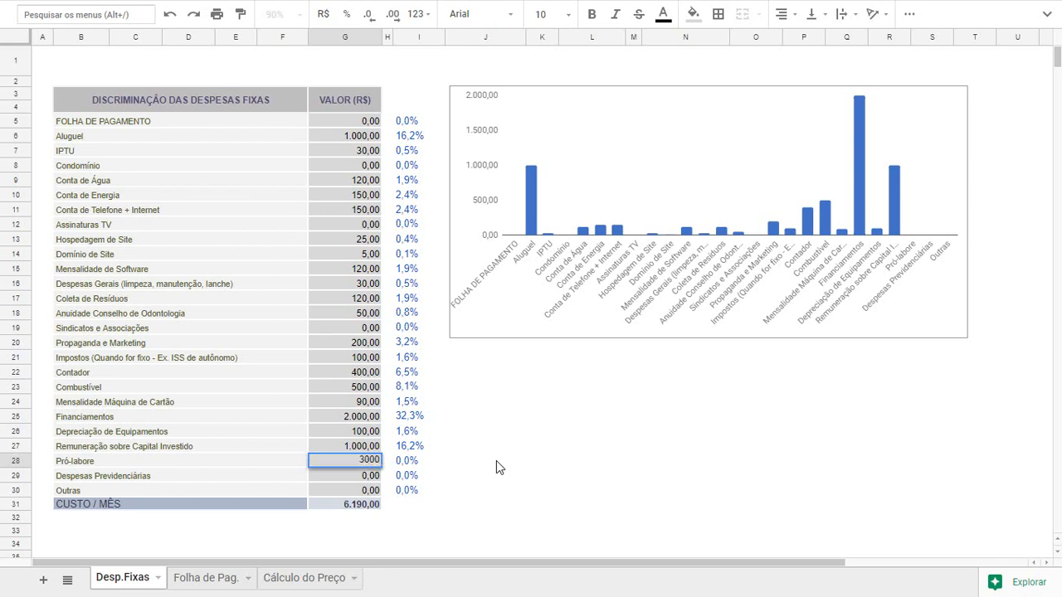
pyautogui.press('Return')
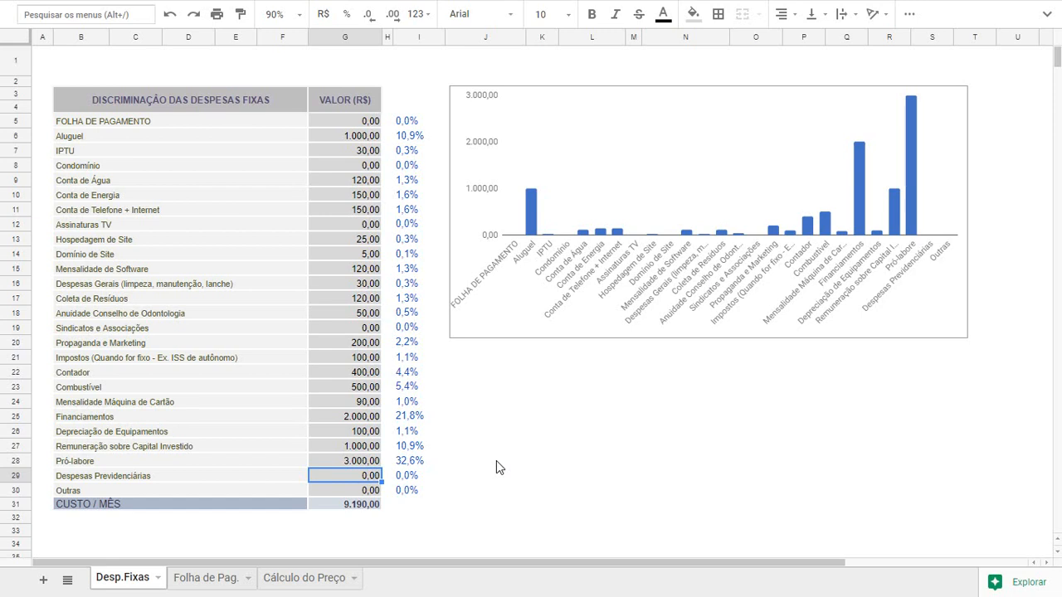
pyautogui.write('260')
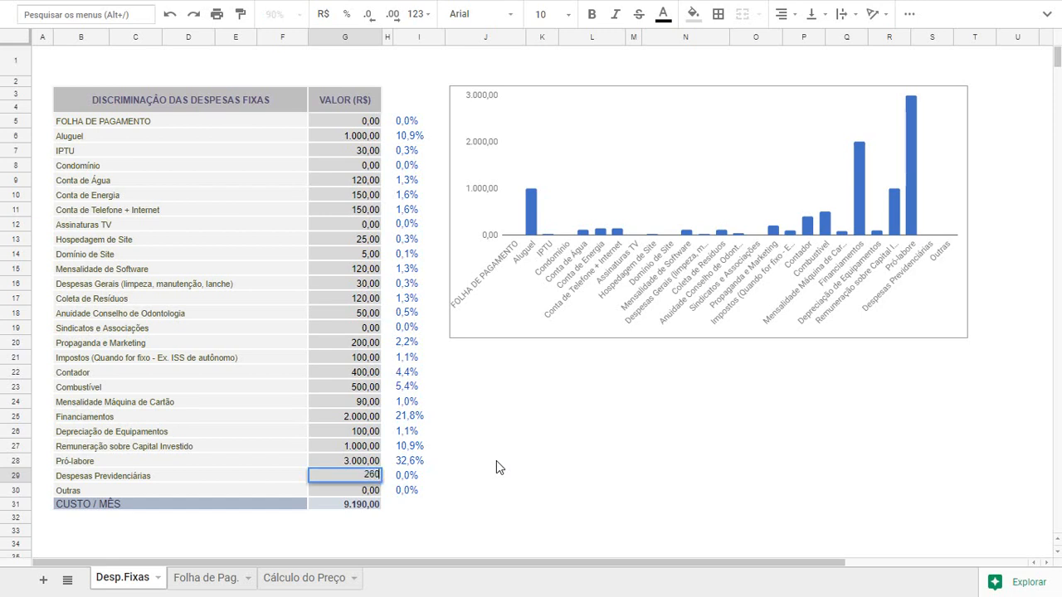
pyautogui.press('Return')
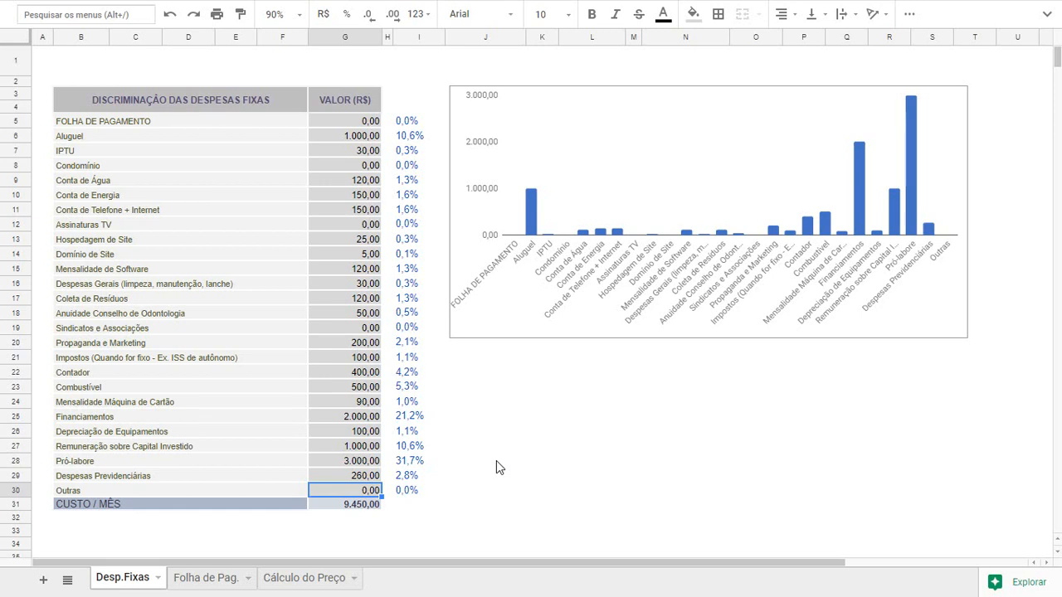
# Enter 50 for Outras and check the monthly cost total of the fixed expenses
pyautogui.write('50')
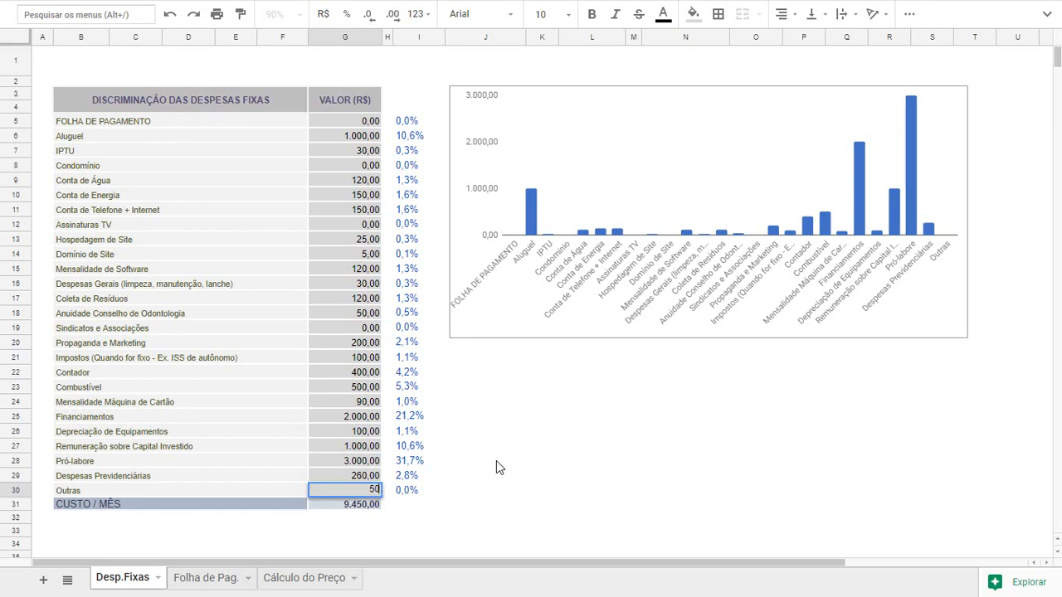
pyautogui.click(479, 481)
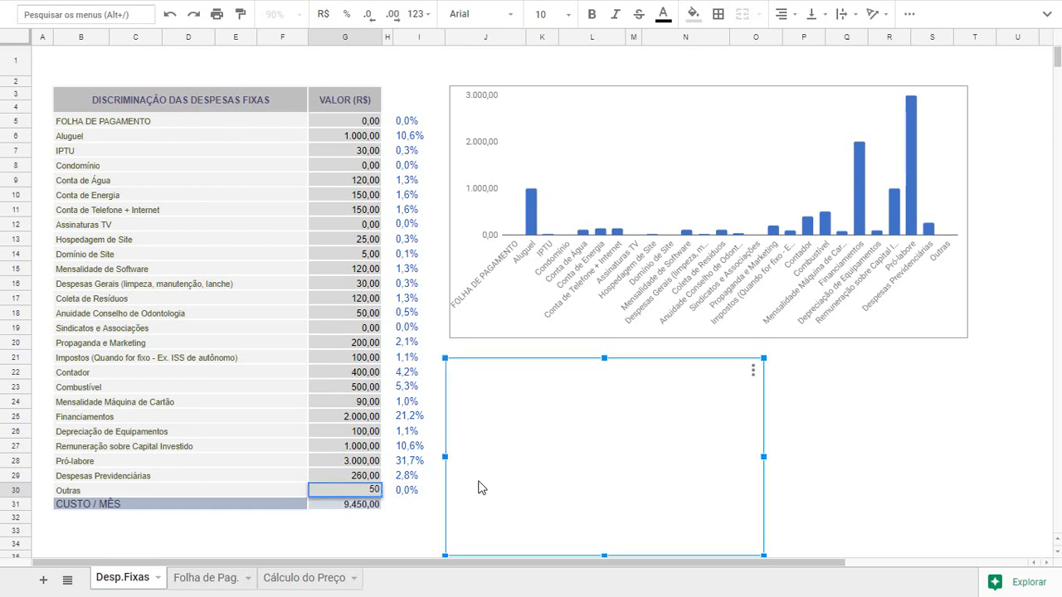
pyautogui.click(407, 508)
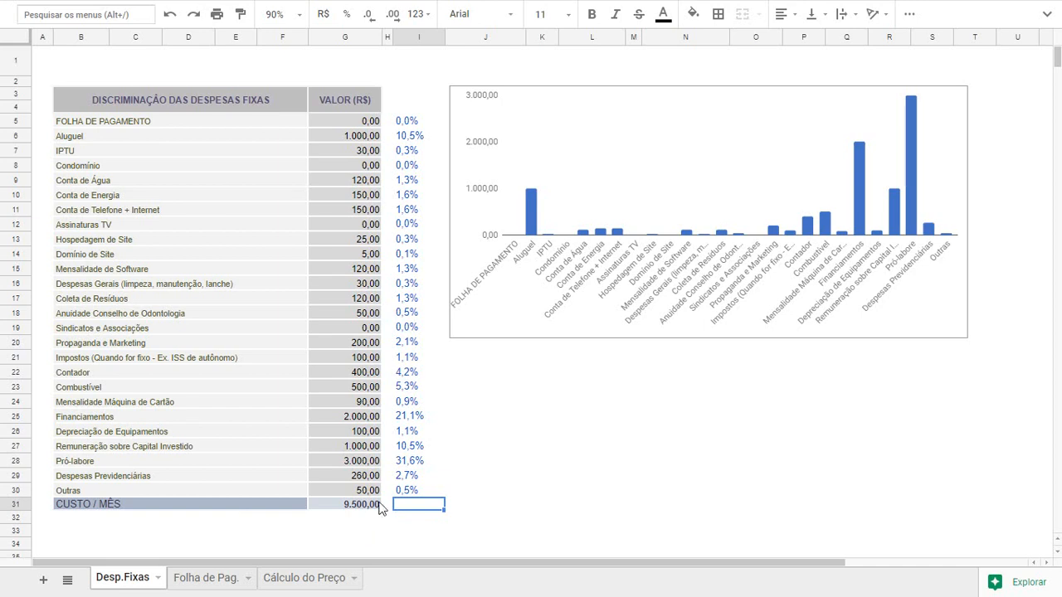
pyautogui.click(370, 508)
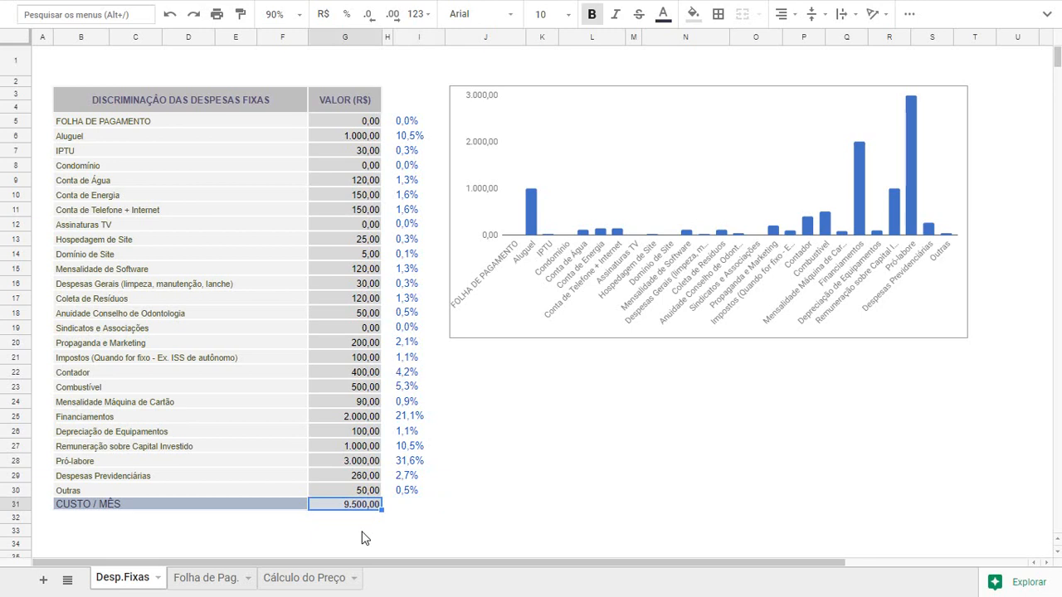
# Go from the FOLHA DE PAGAMENTO value to the Folha de Pag. sheet and set the ASB quantity to 1
pyautogui.click(338, 126)
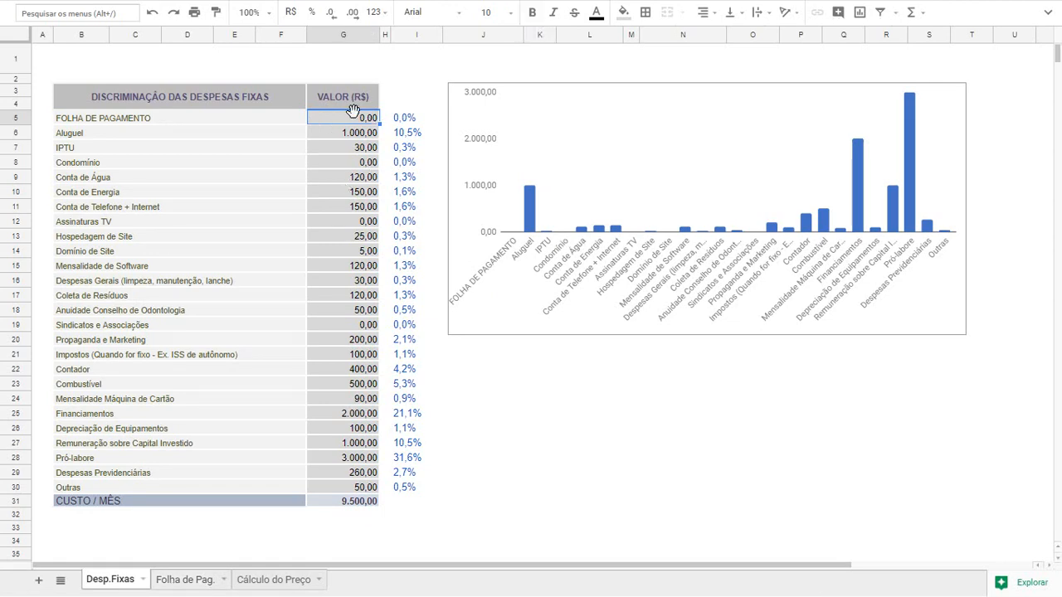
pyautogui.click(176, 580)
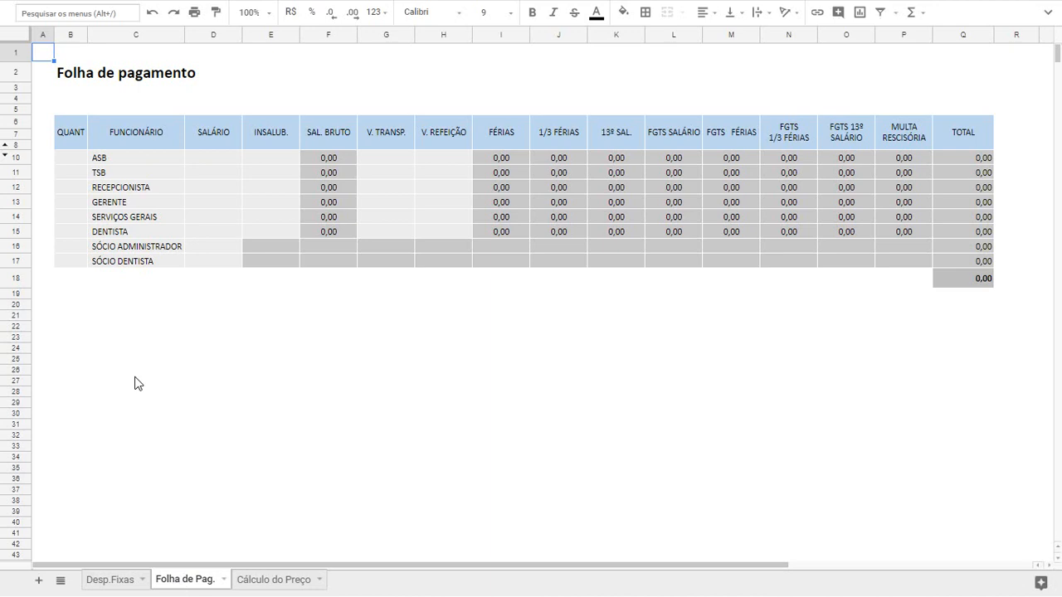
pyautogui.click(69, 159)
pyautogui.doubleClick(68, 160)
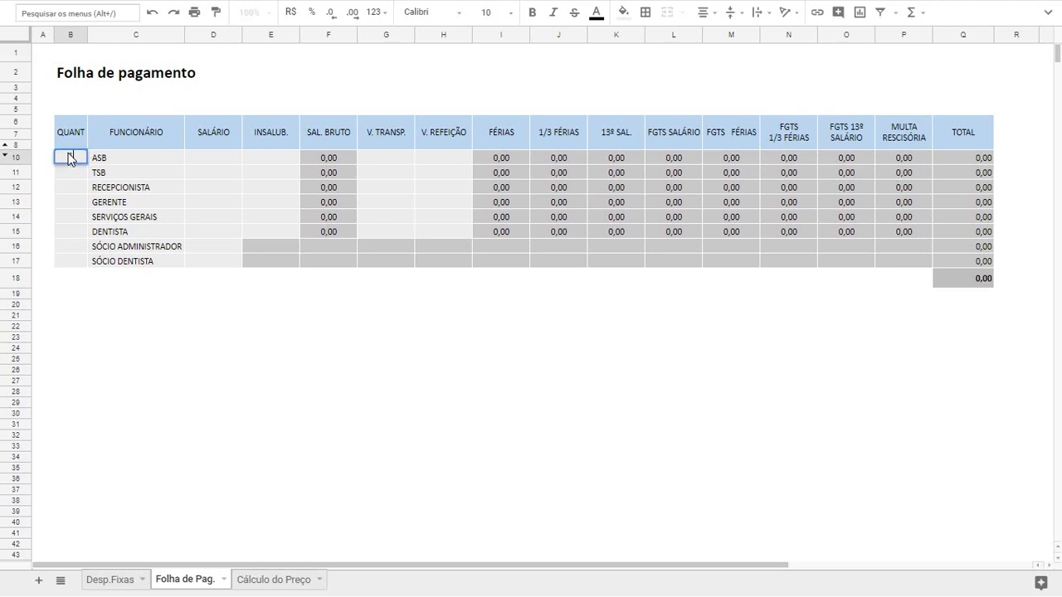
pyautogui.press('Tab')
pyautogui.press('Tab')
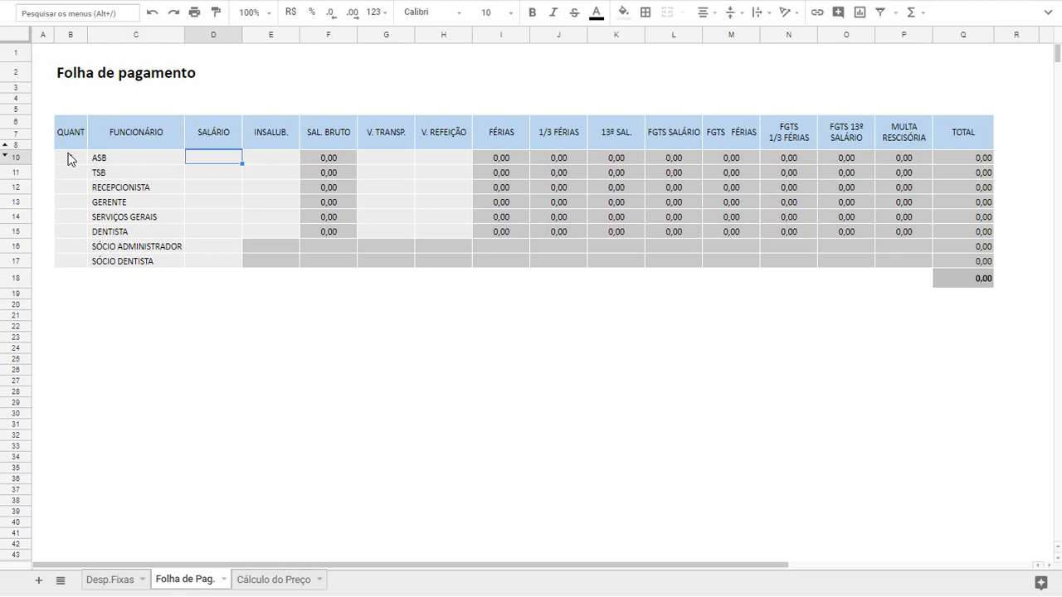
# Enter a salary of 980 and an INSALUB. value of 220 for the ASB employee
pyautogui.click(322, 156)
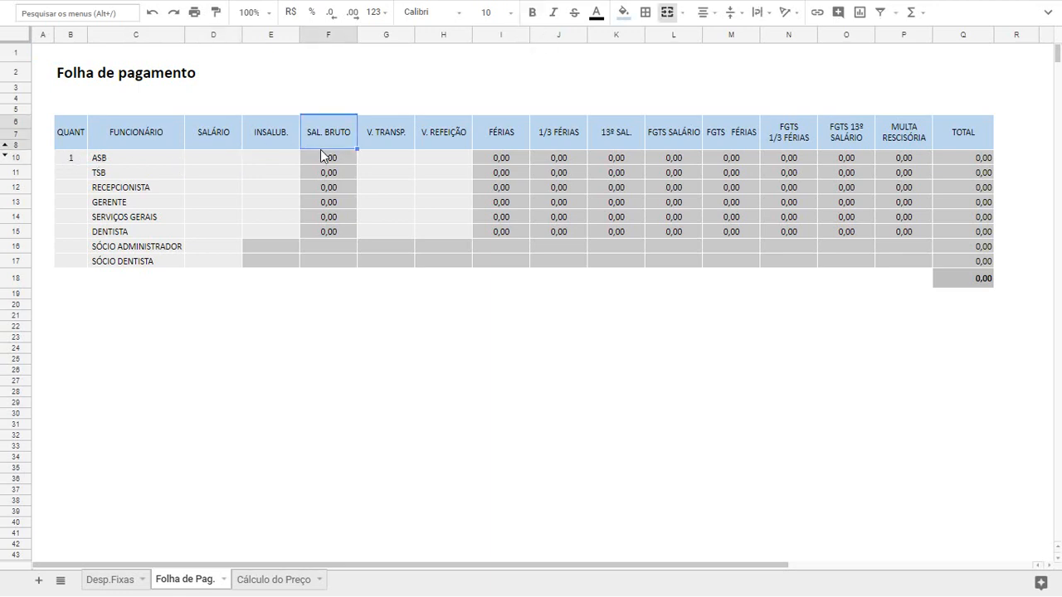
pyautogui.press('Left')
pyautogui.press('Left')
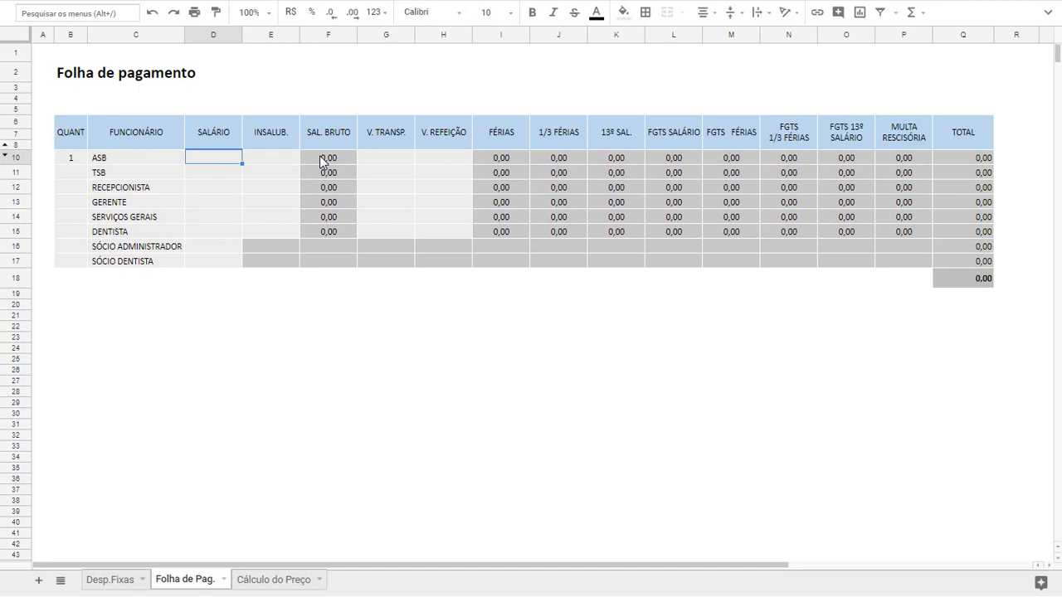
pyautogui.press('Left')
pyautogui.press('Right')
pyautogui.write('980')
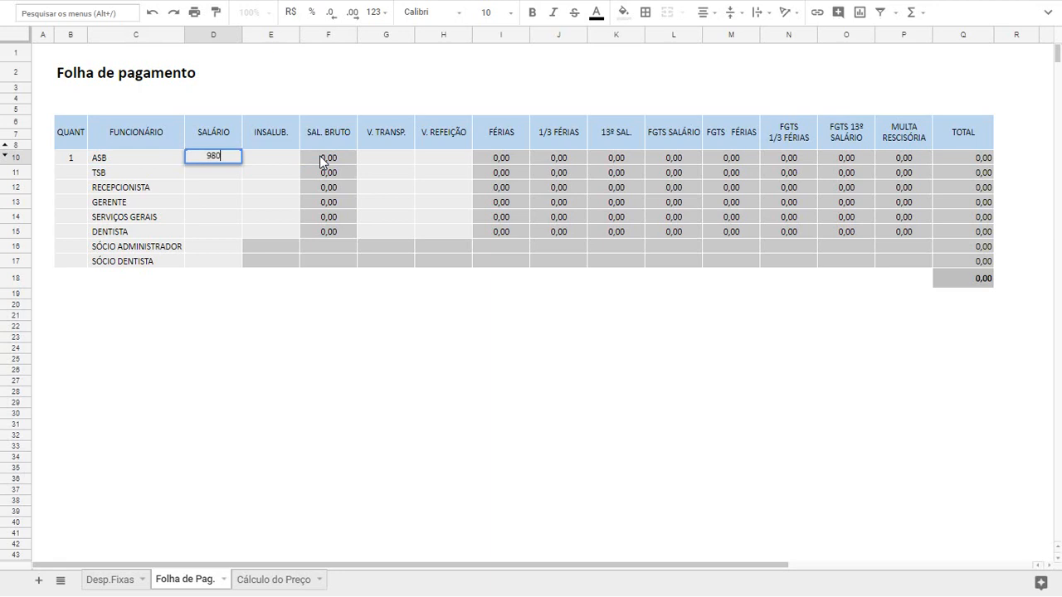
pyautogui.press('Tab')
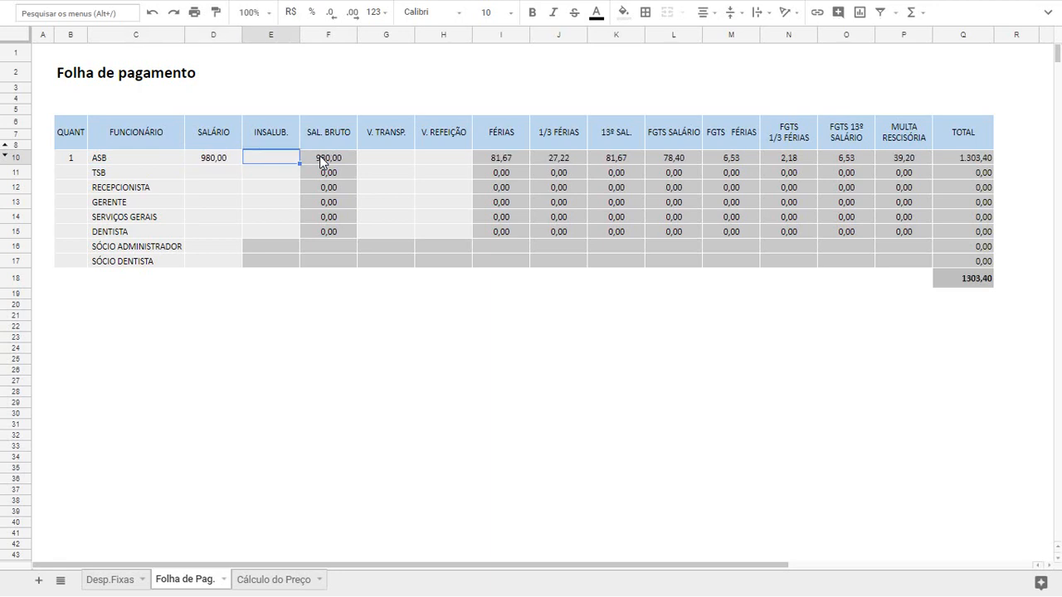
pyautogui.write('220')
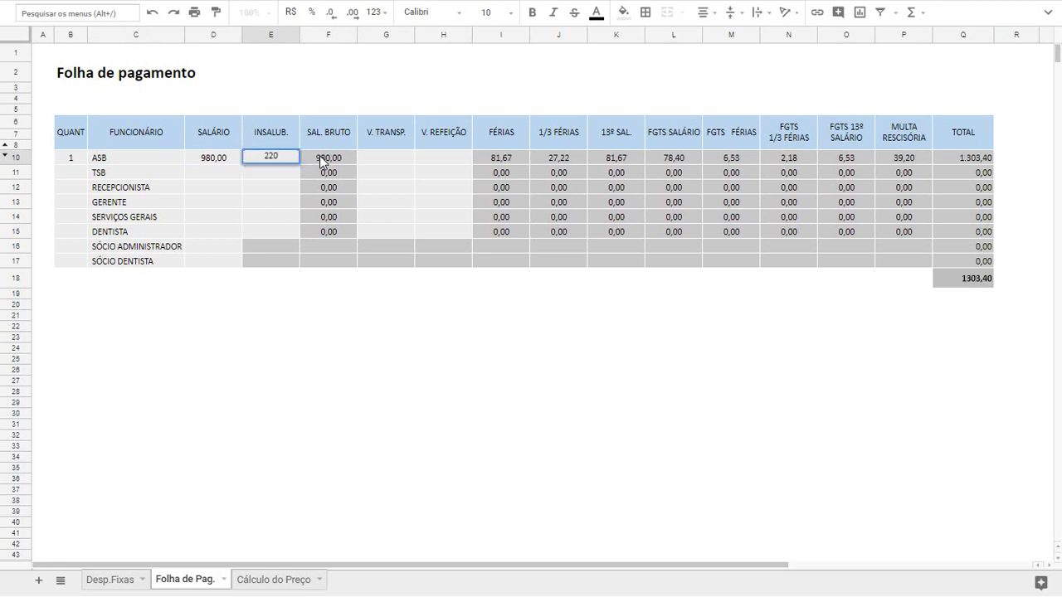
pyautogui.press('Tab')
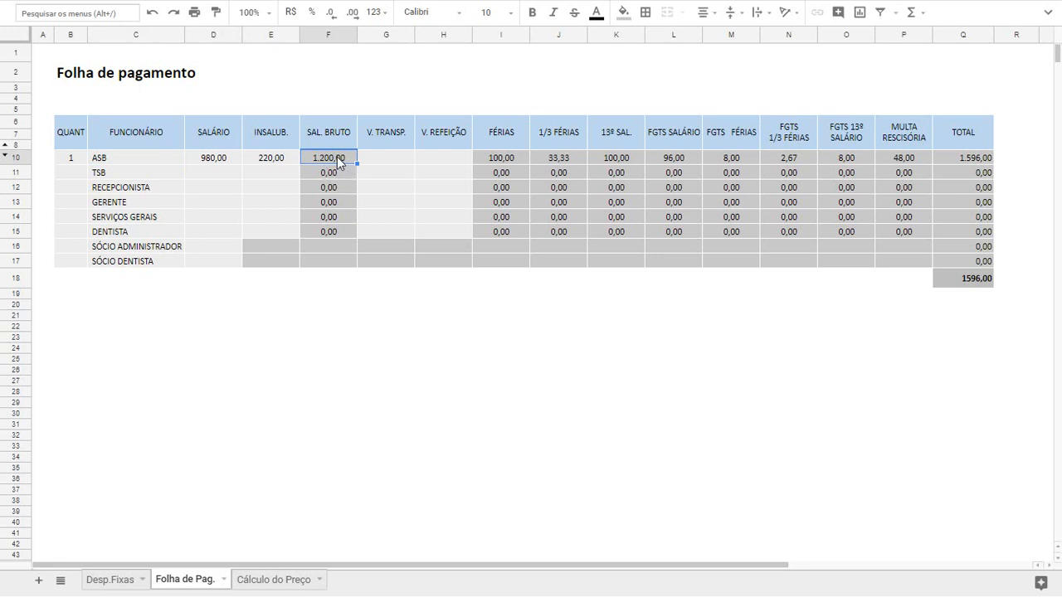
# Enter 200 for V. TRANSP. and 200 for V. REFEIÇÃO in the ASB row
pyautogui.press('Tab')
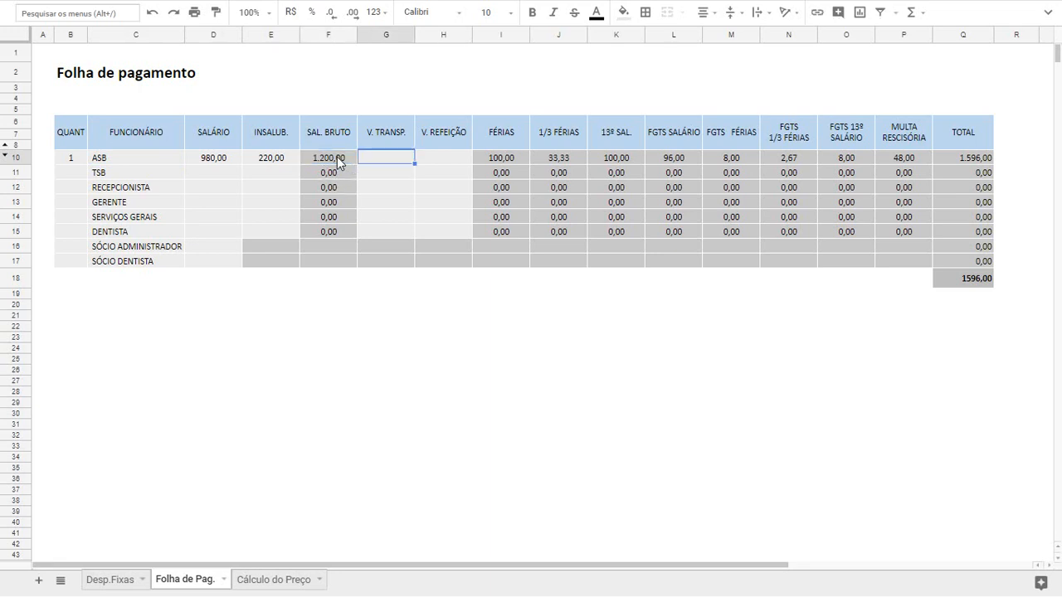
pyautogui.write('200')
pyautogui.press('Tab')
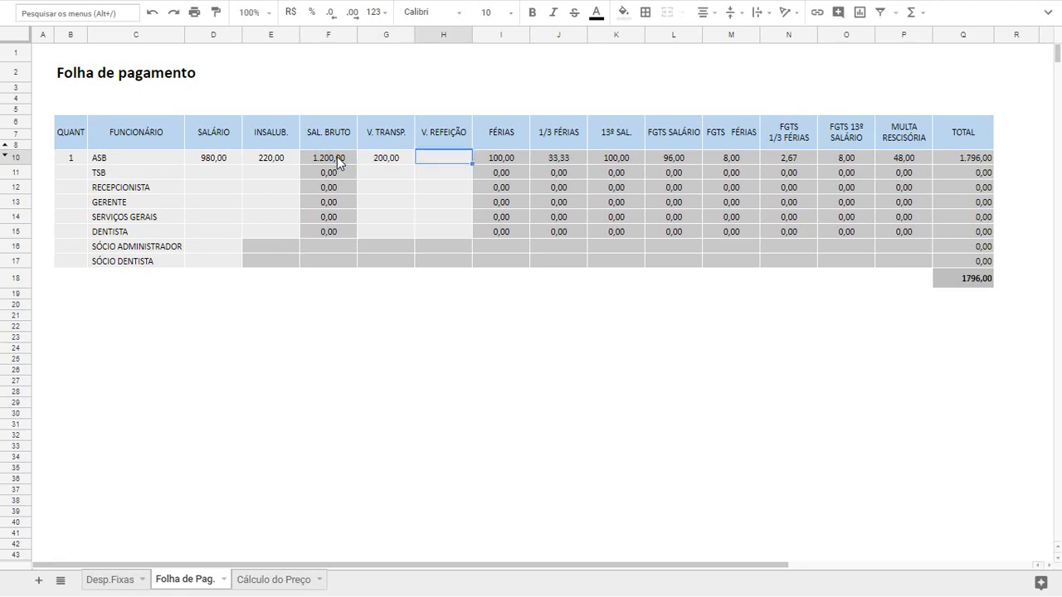
pyautogui.write('200')
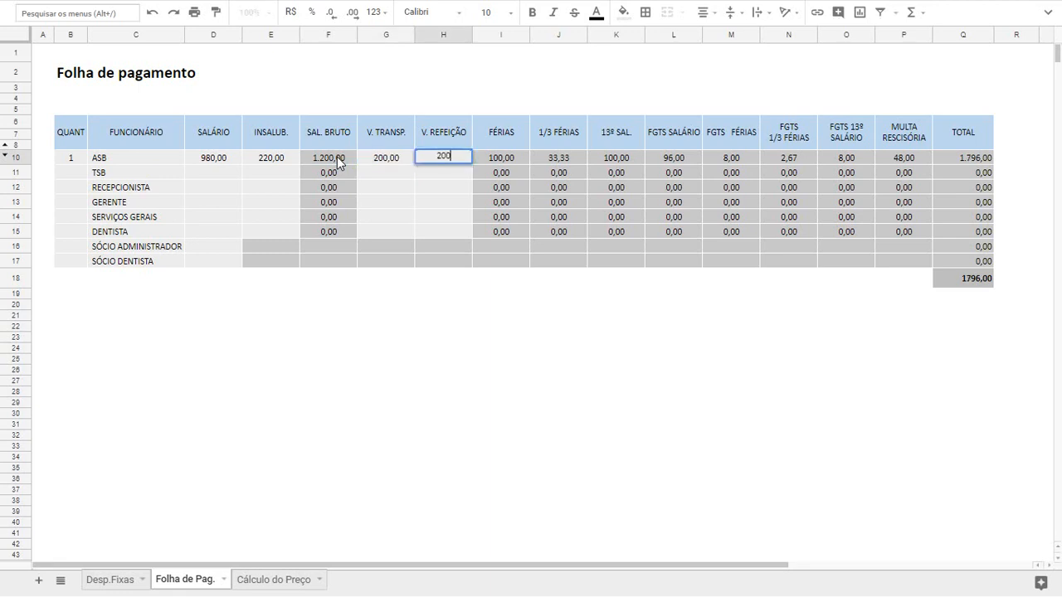
pyautogui.click(428, 175)
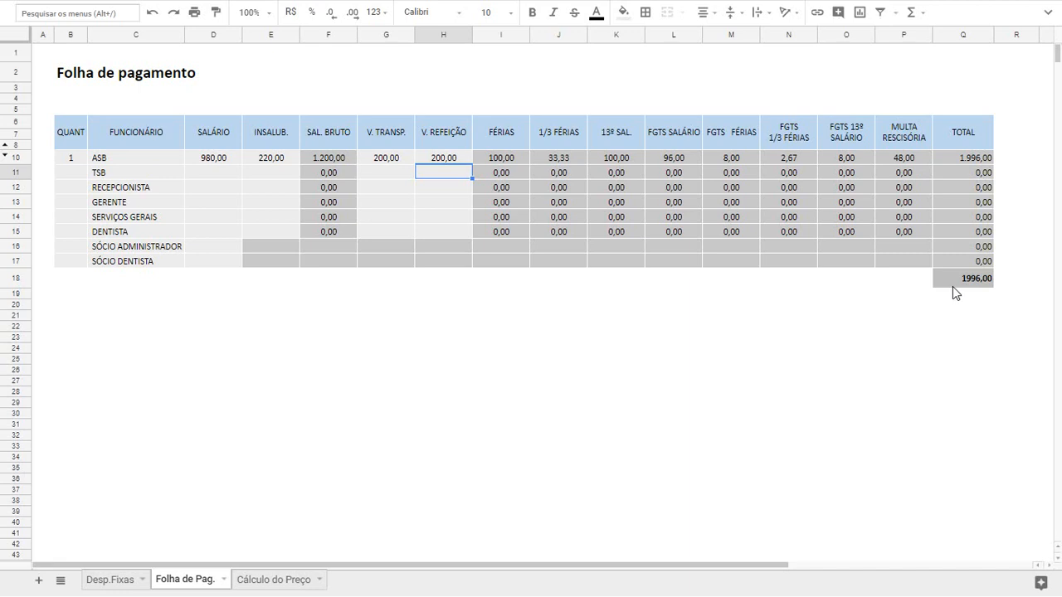
# Return to the Desp.Fixas sheet and check the payroll value and the CUSTO / MÊS total
pyautogui.click(101, 581)
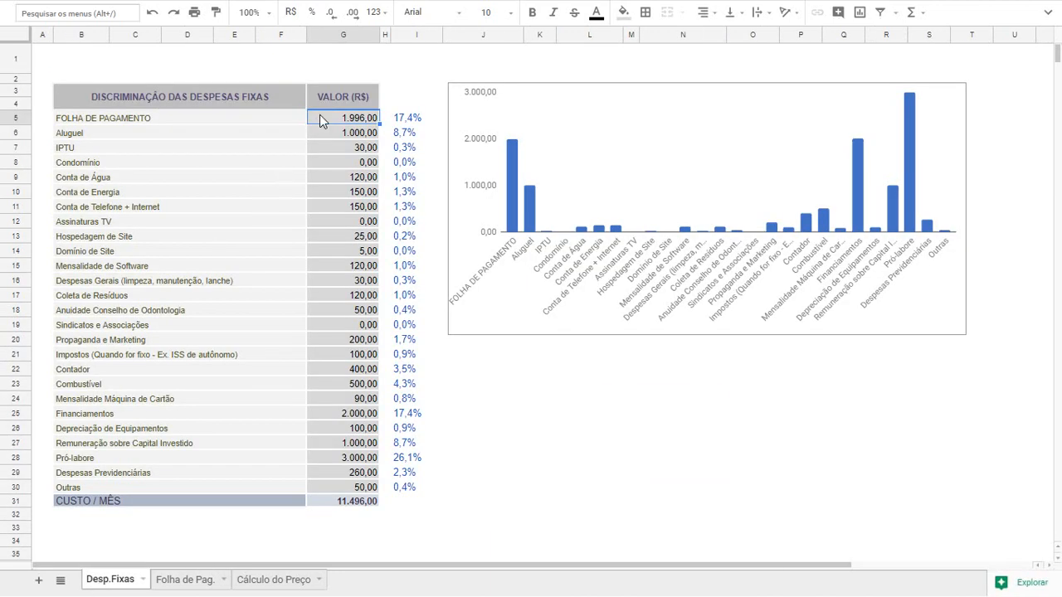
pyautogui.click(337, 514)
pyautogui.click(360, 504)
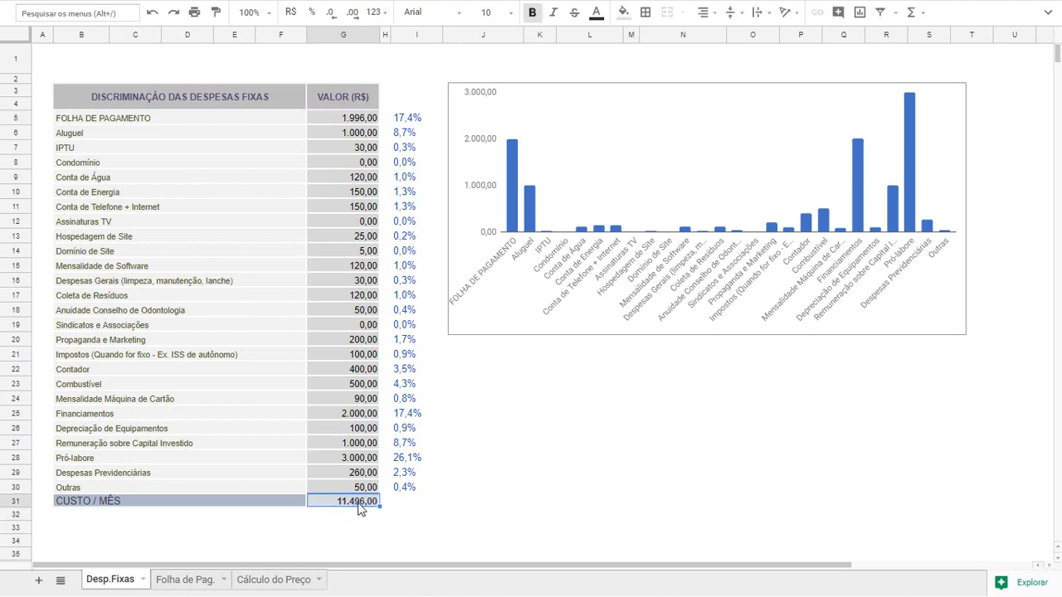